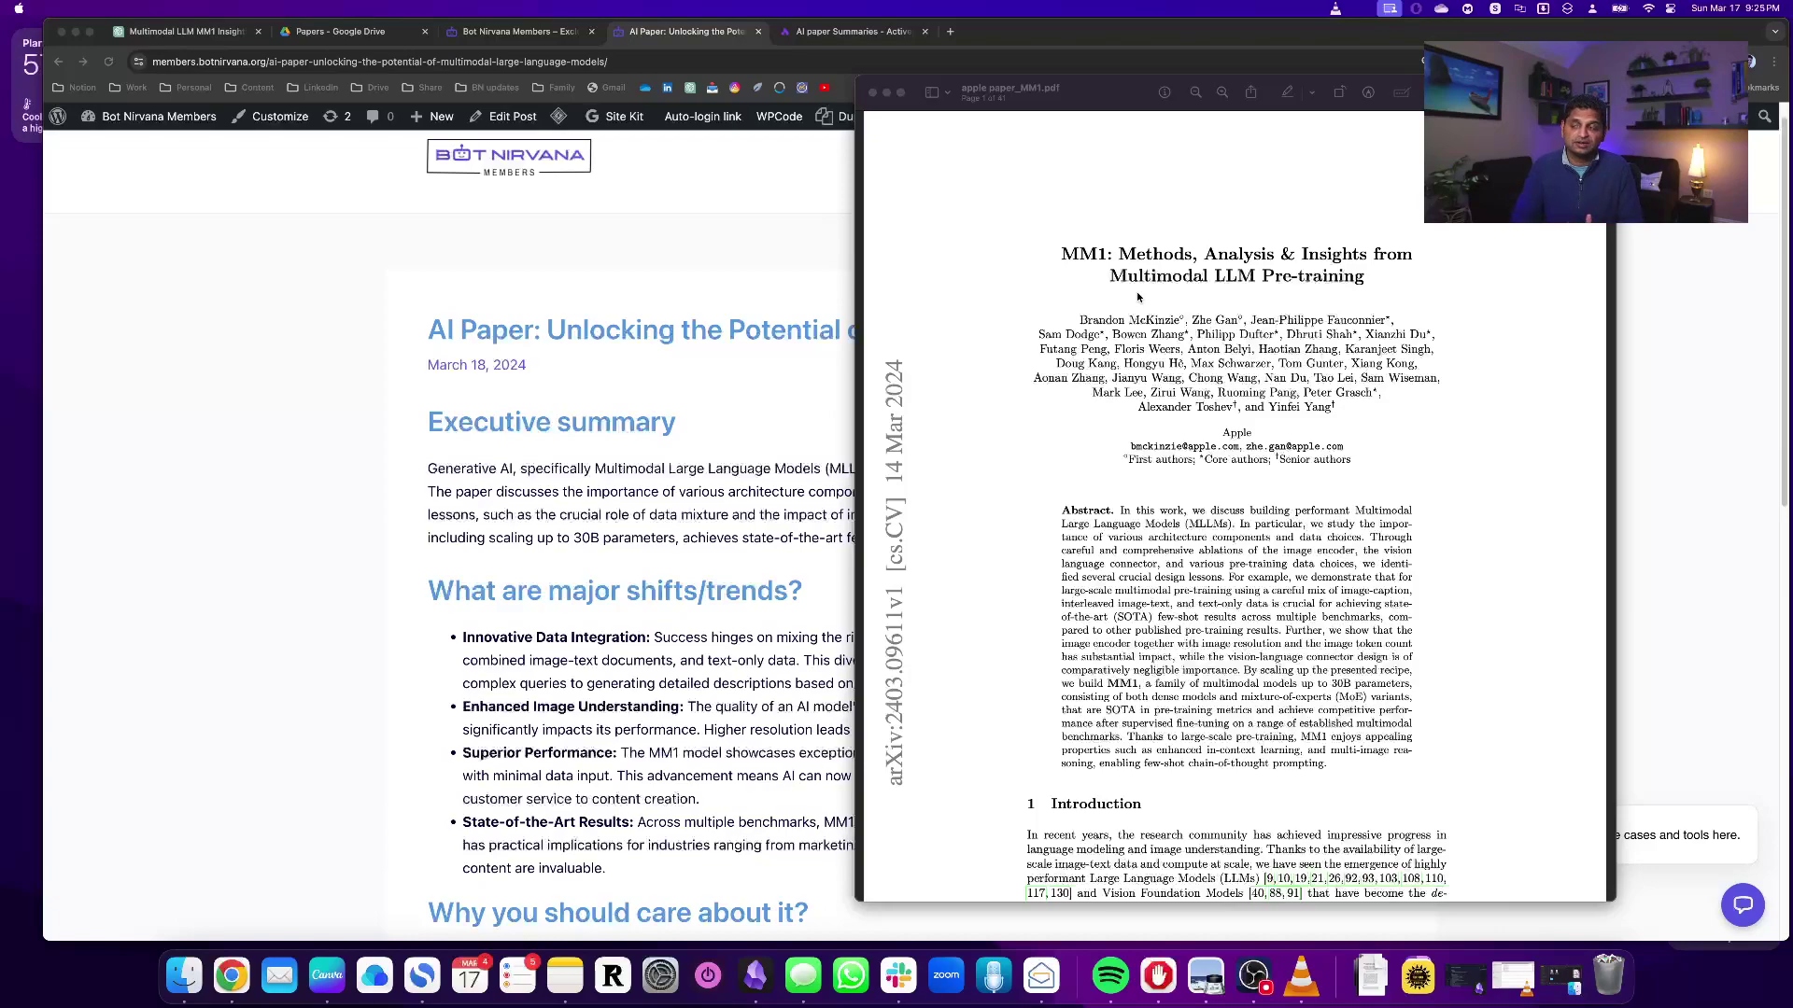
Step: Bring the apple paper_MM1.pdf document in Preview to the front
click(1088, 106)
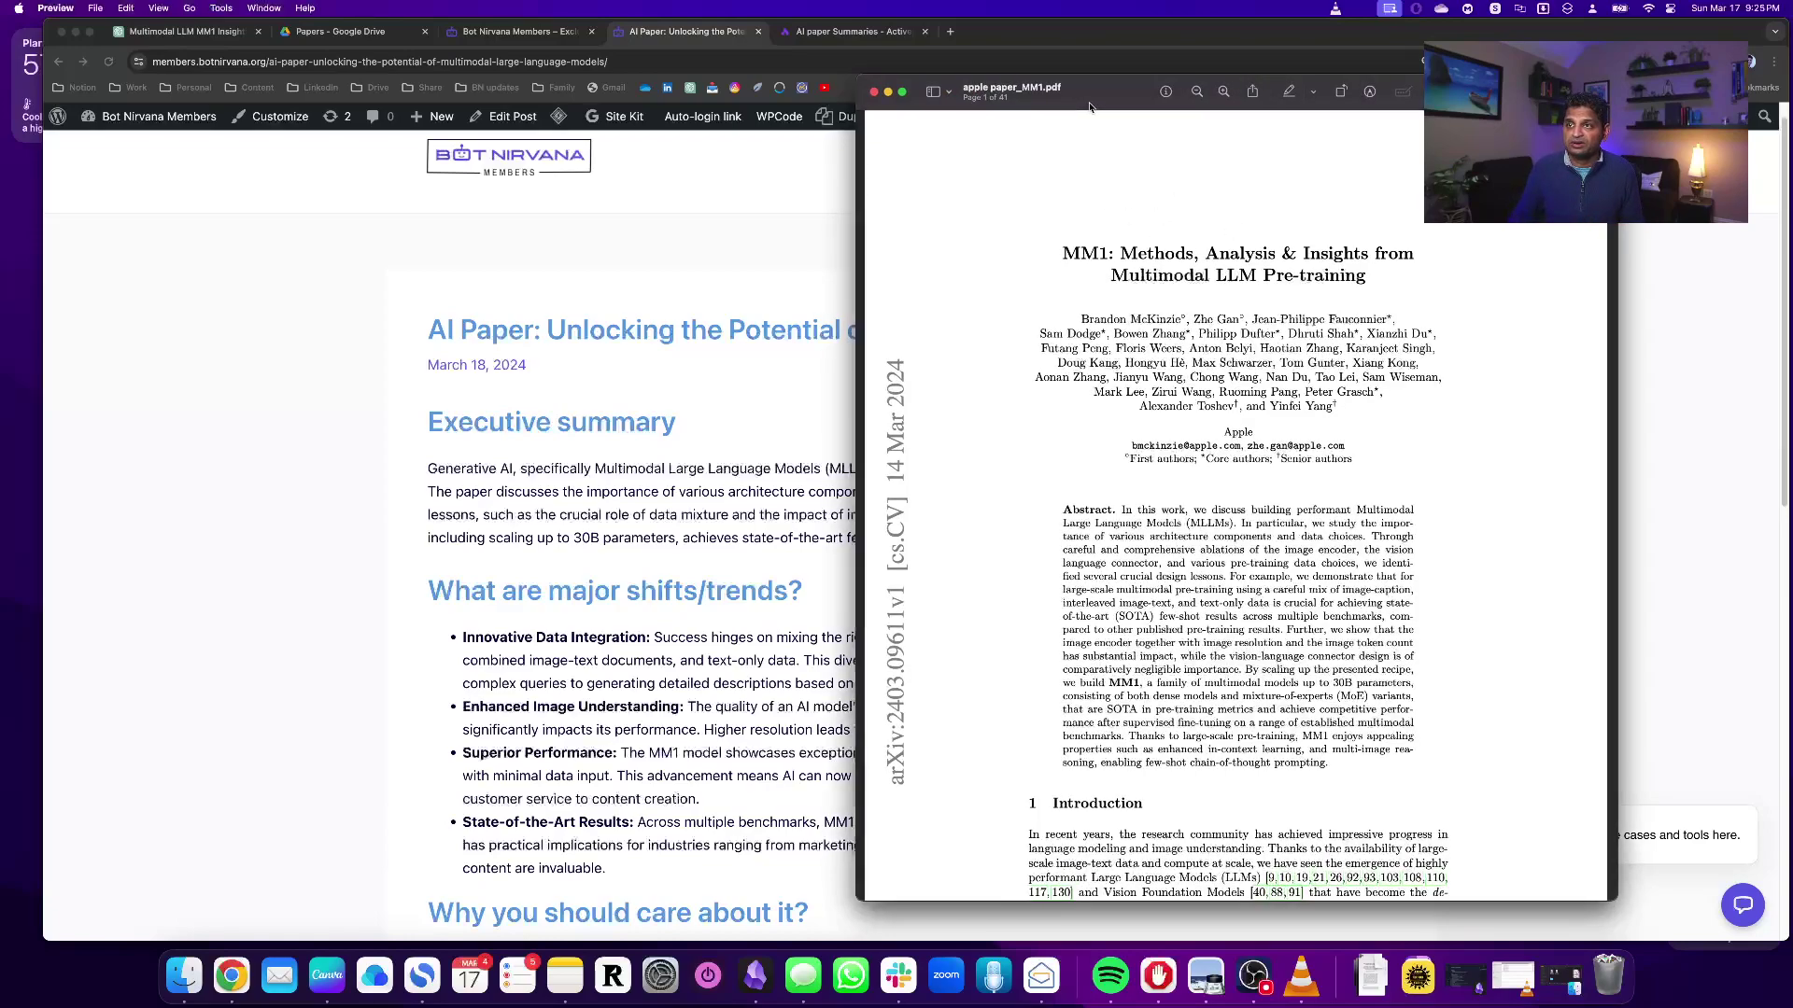
Step: Bring the multimodal LLM summary post forward and read down to its business takeaways and Link to paper
click(669, 482)
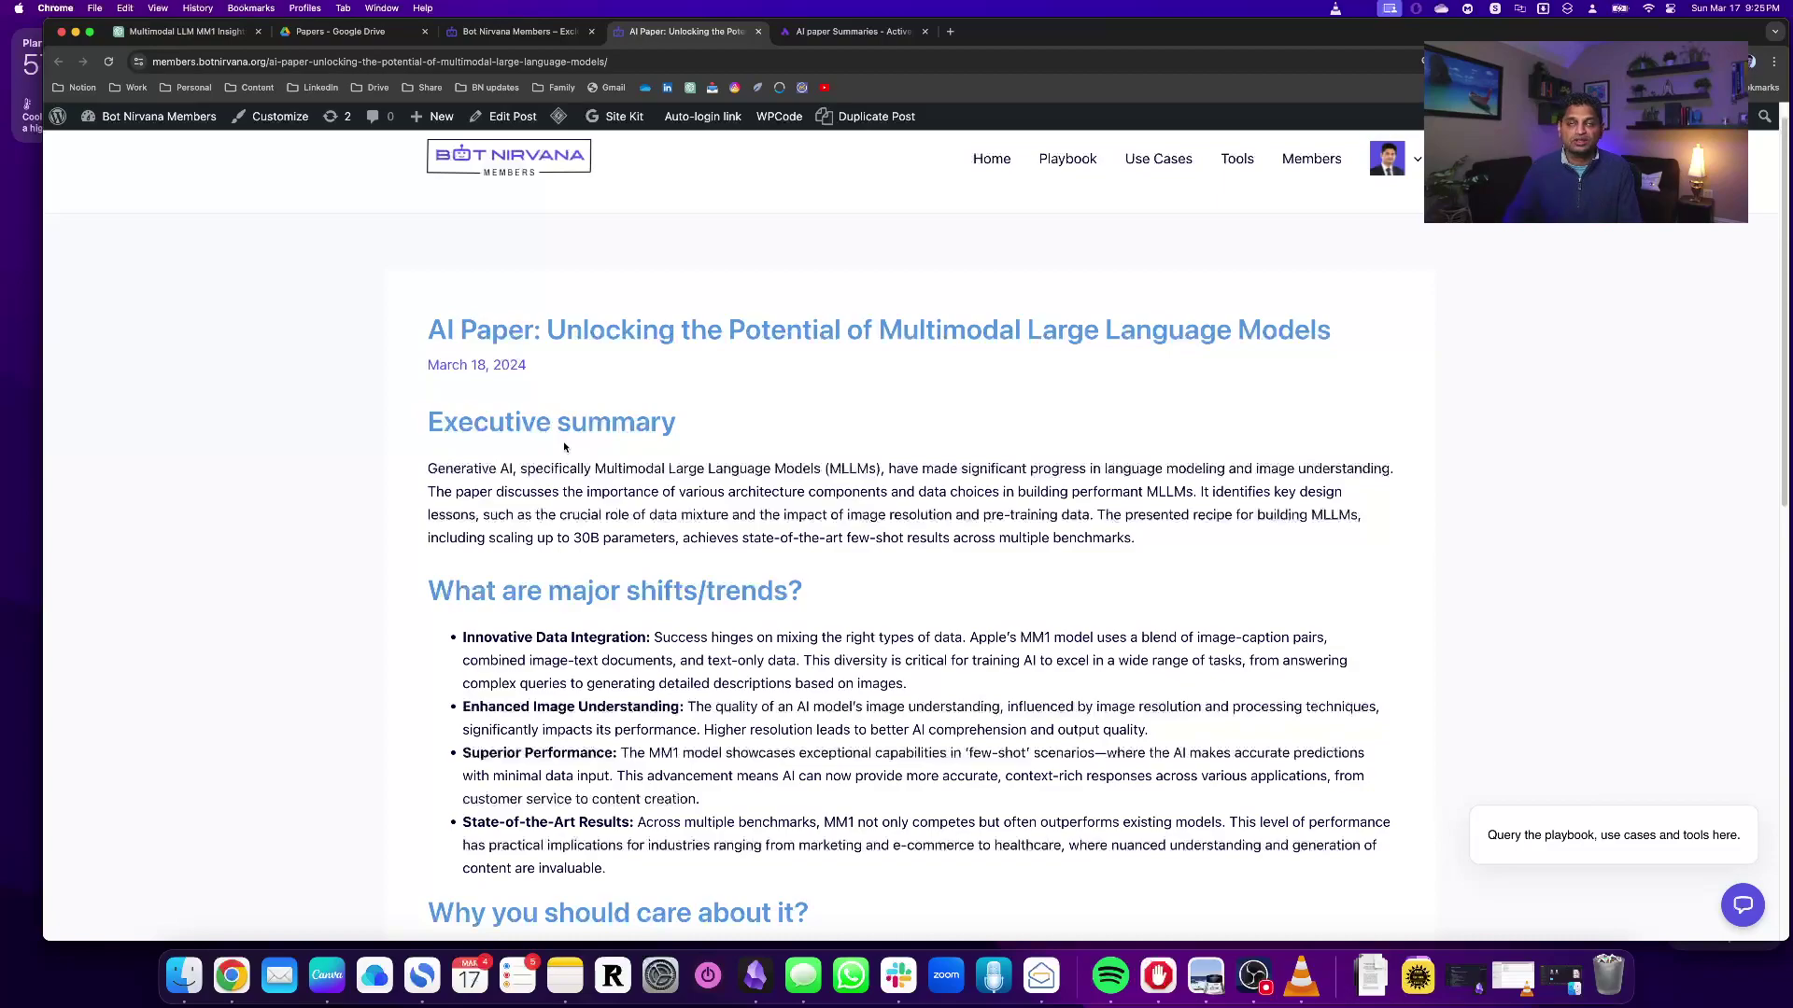
scroll(586, 536, down, 1)
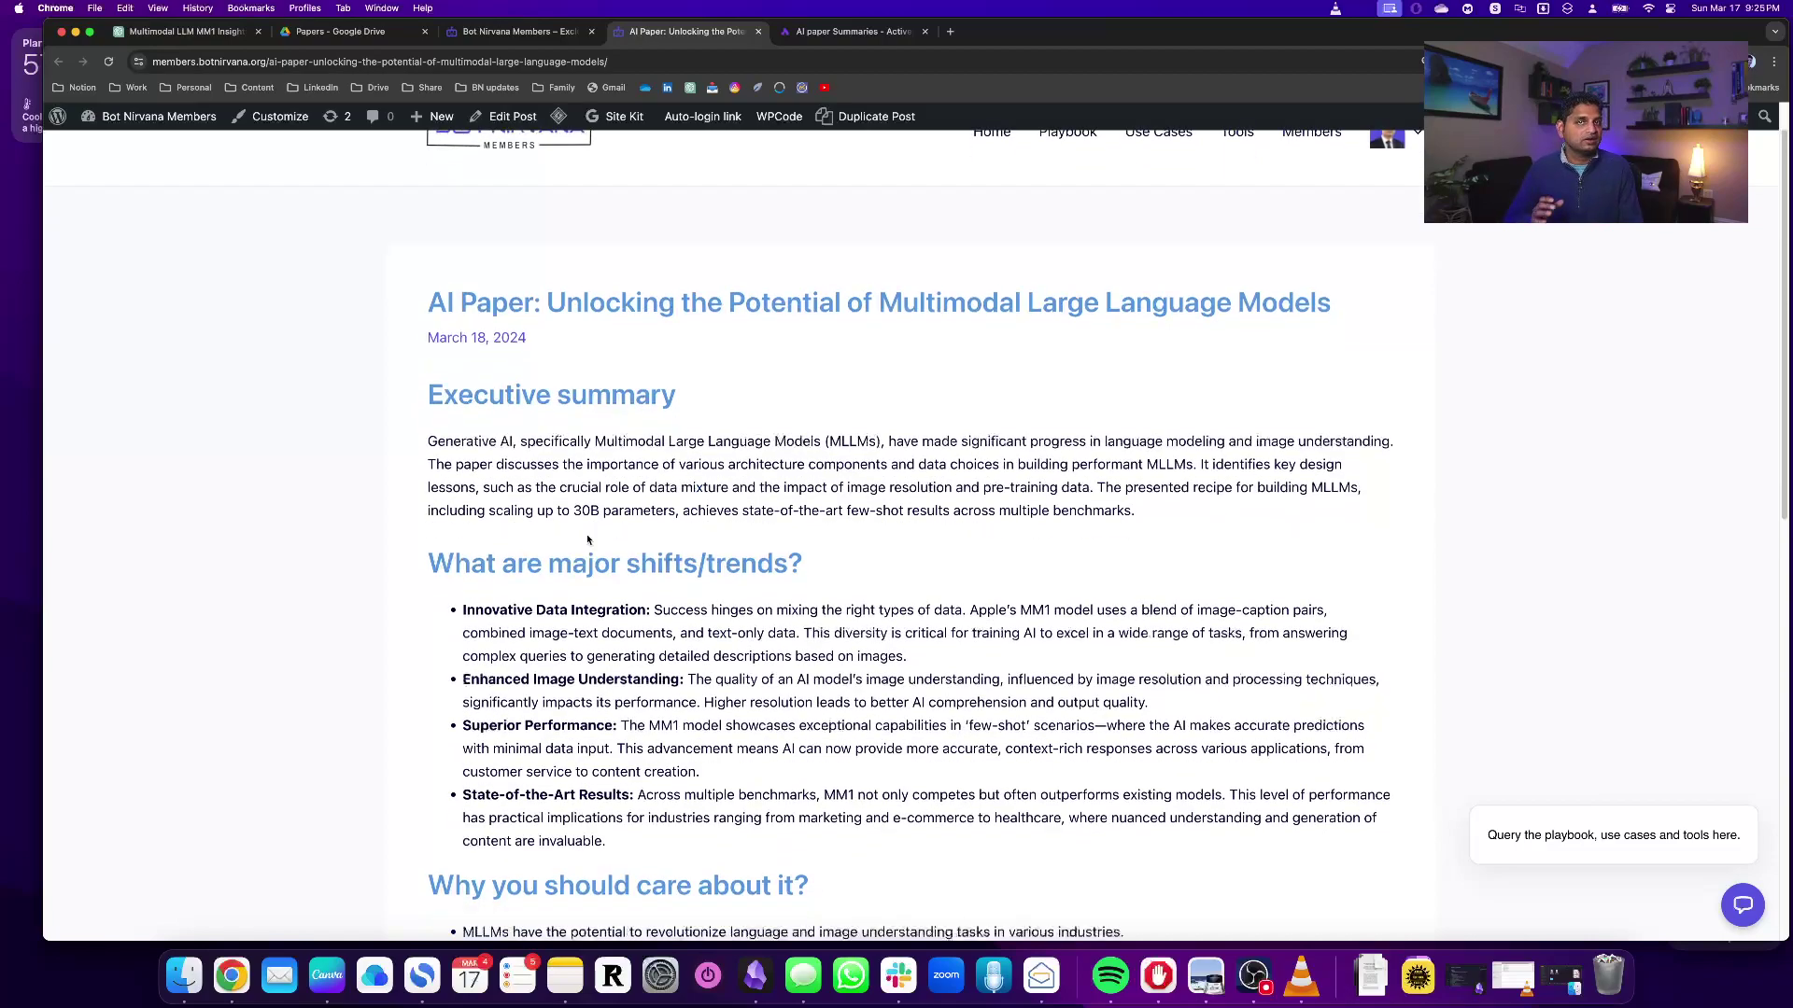
scroll(748, 265, down, 15)
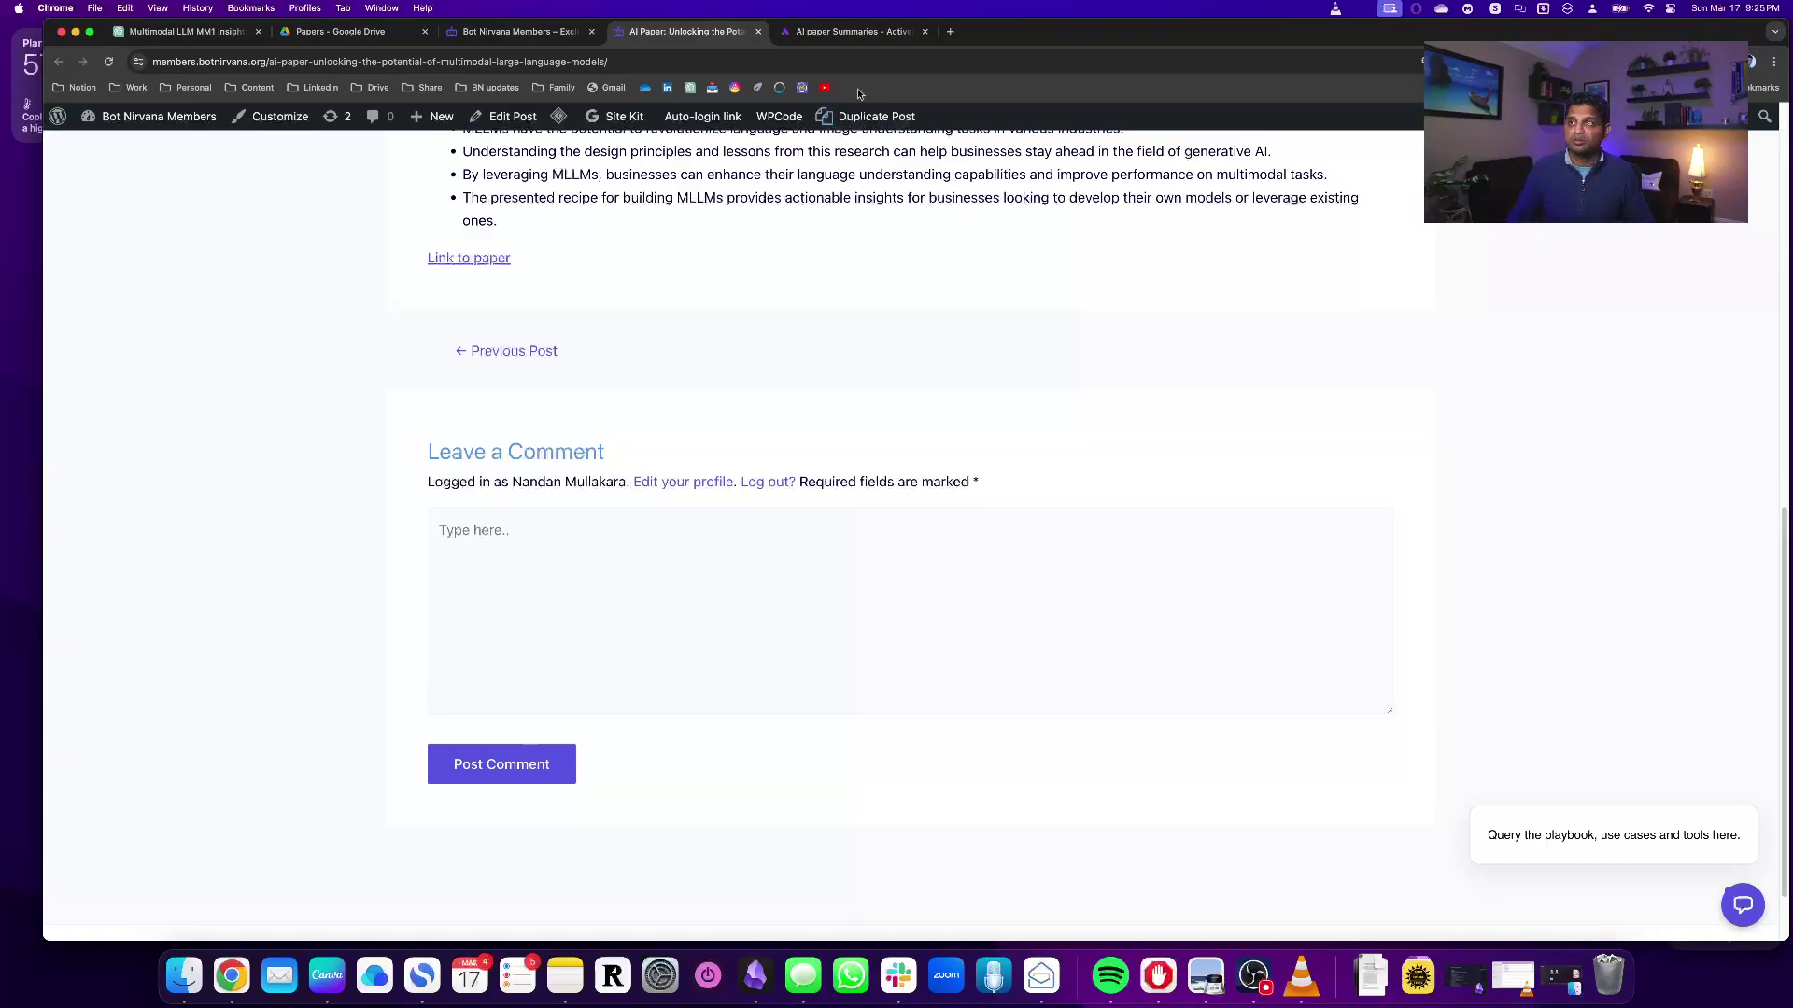
Step: Switch to the AI paper Summaries flow and view its steps from the Drive trigger to Create Post
click(851, 31)
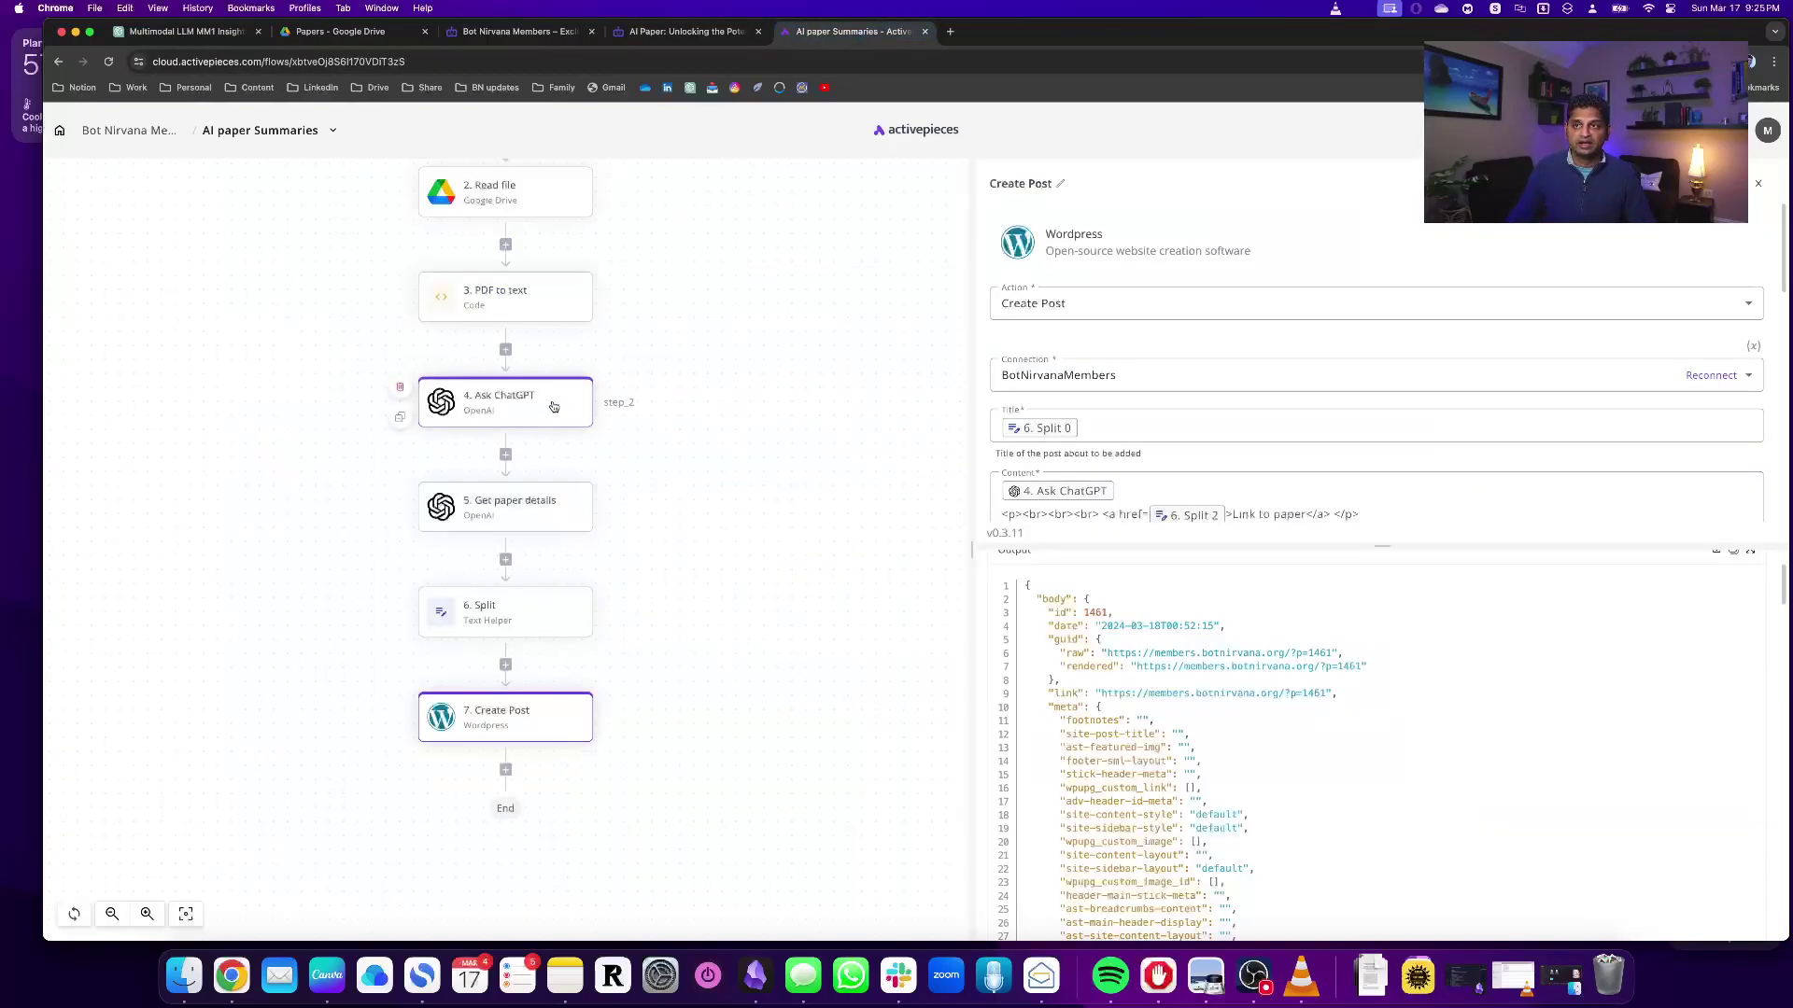
scroll(552, 401, up, 6)
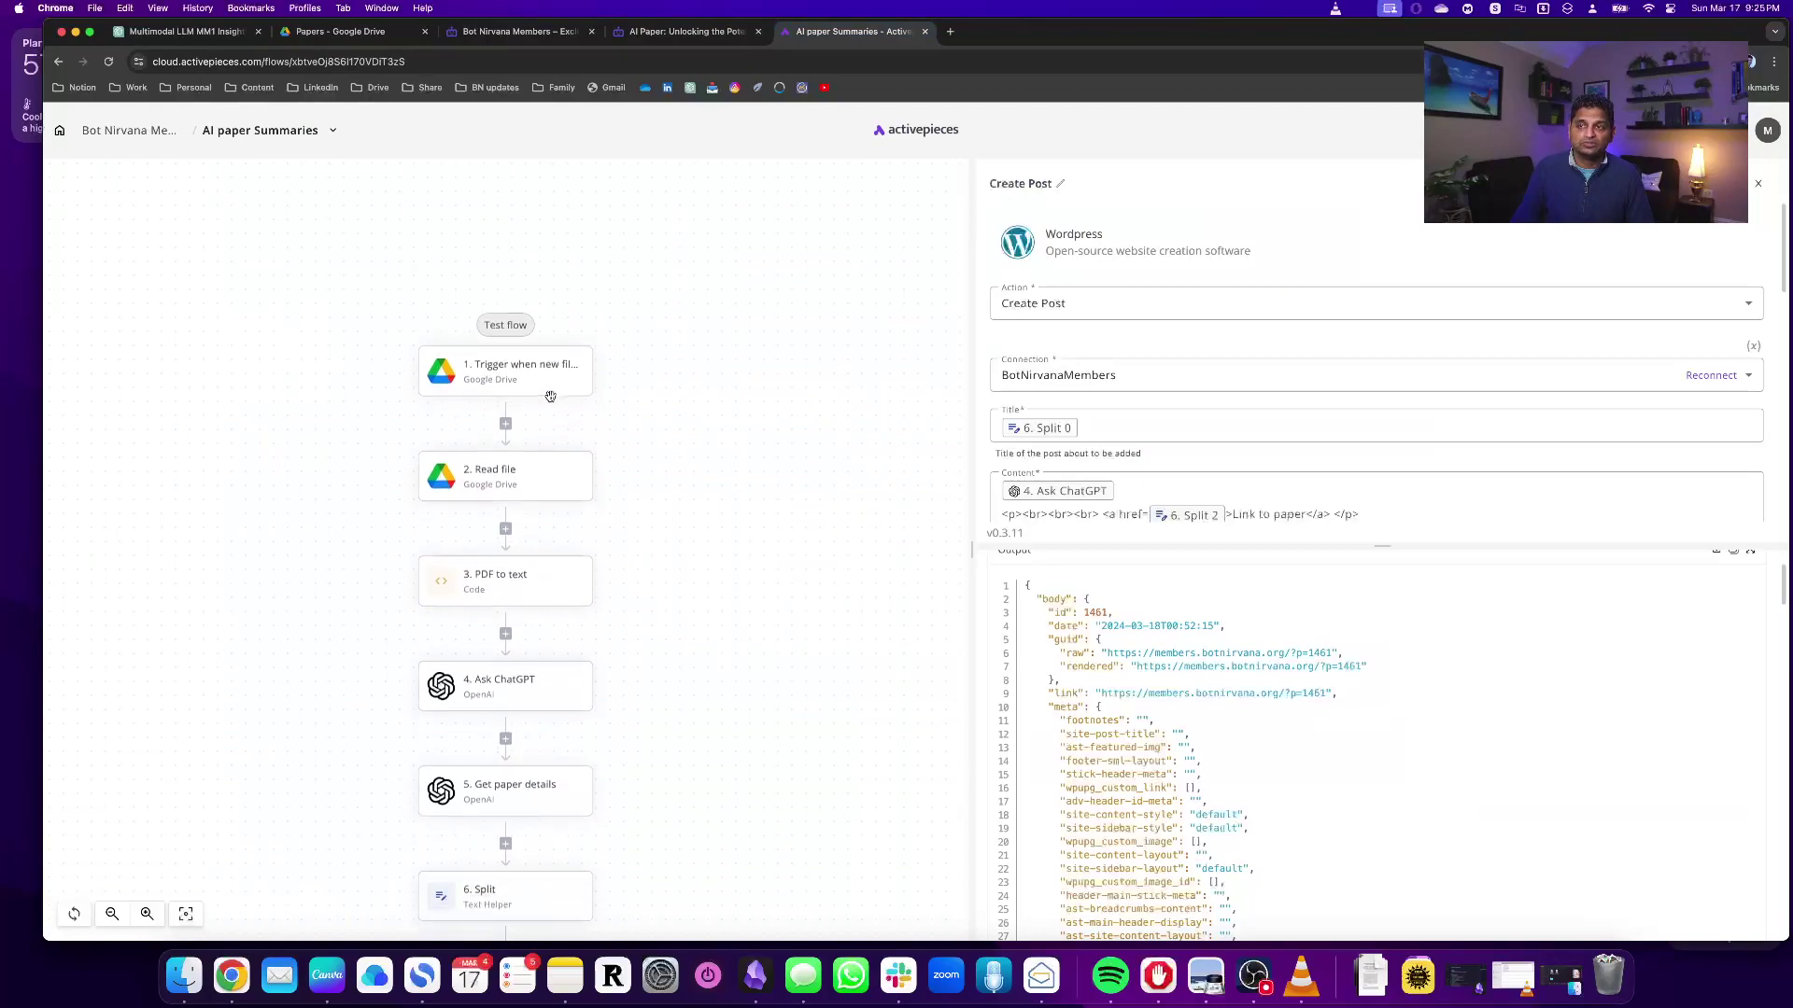
scroll(551, 397, down, 3)
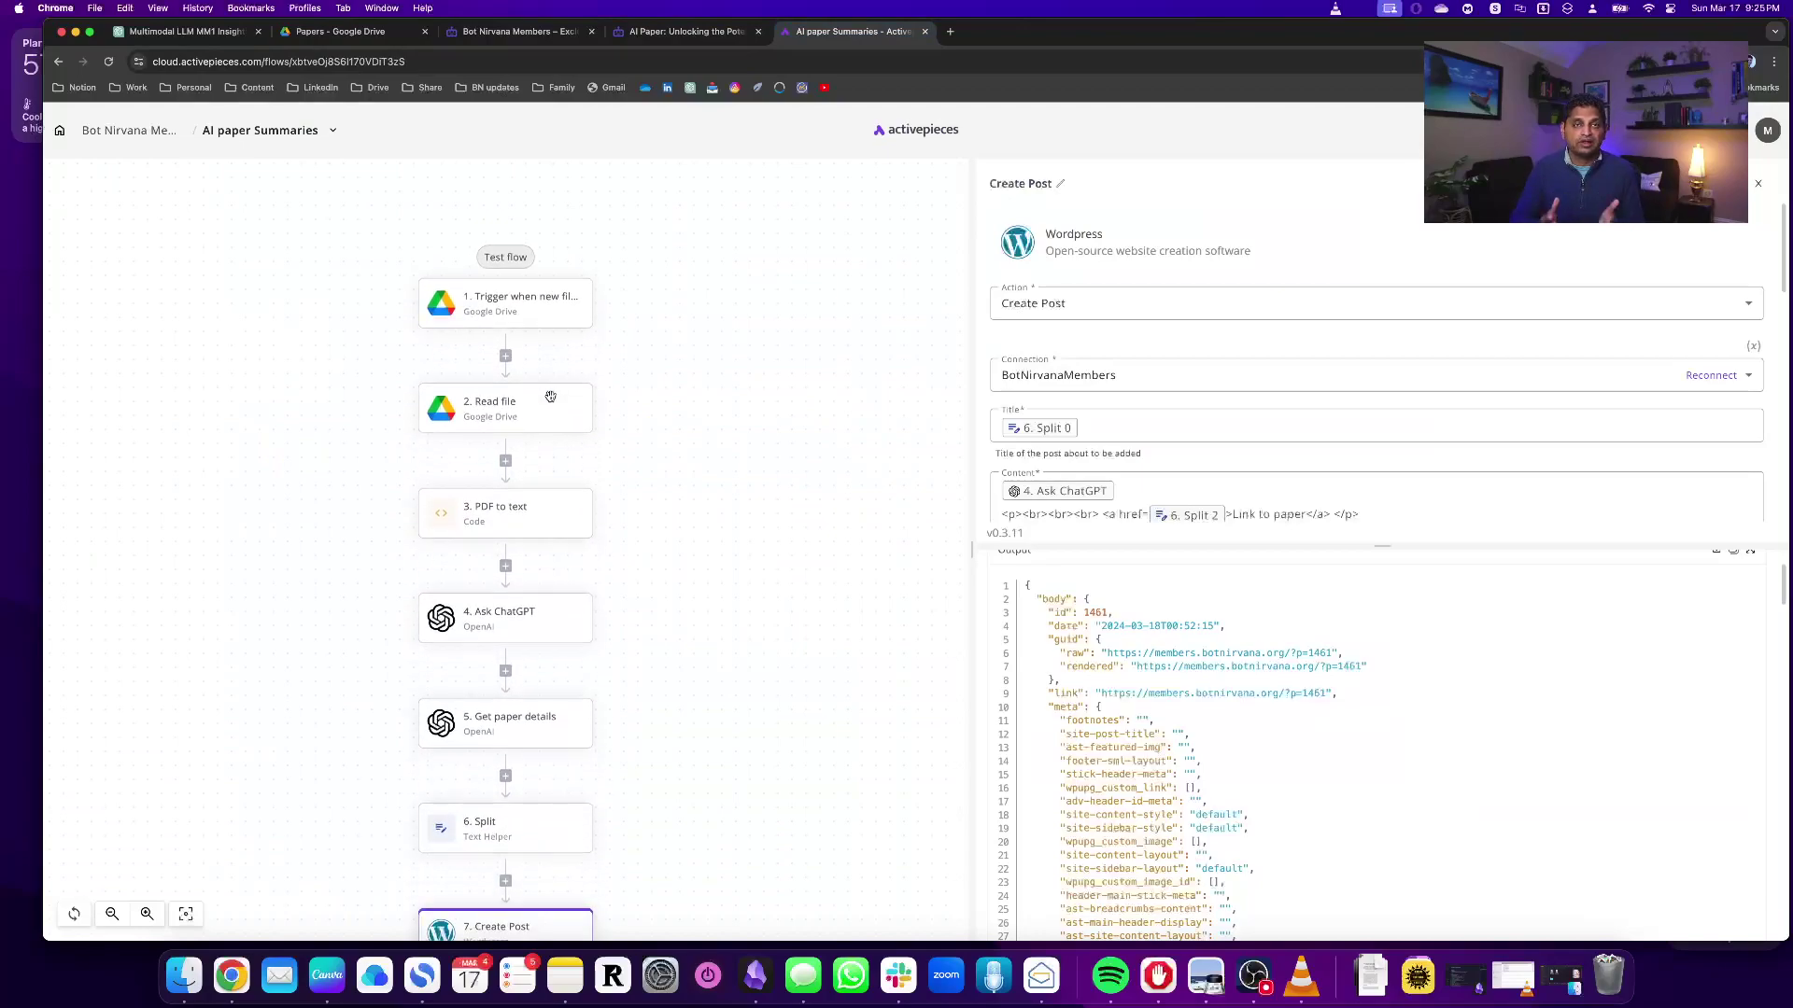
Step: Show the Google Drive Papers folder containing apple paper_MM1.pdf (729 KB)
click(358, 38)
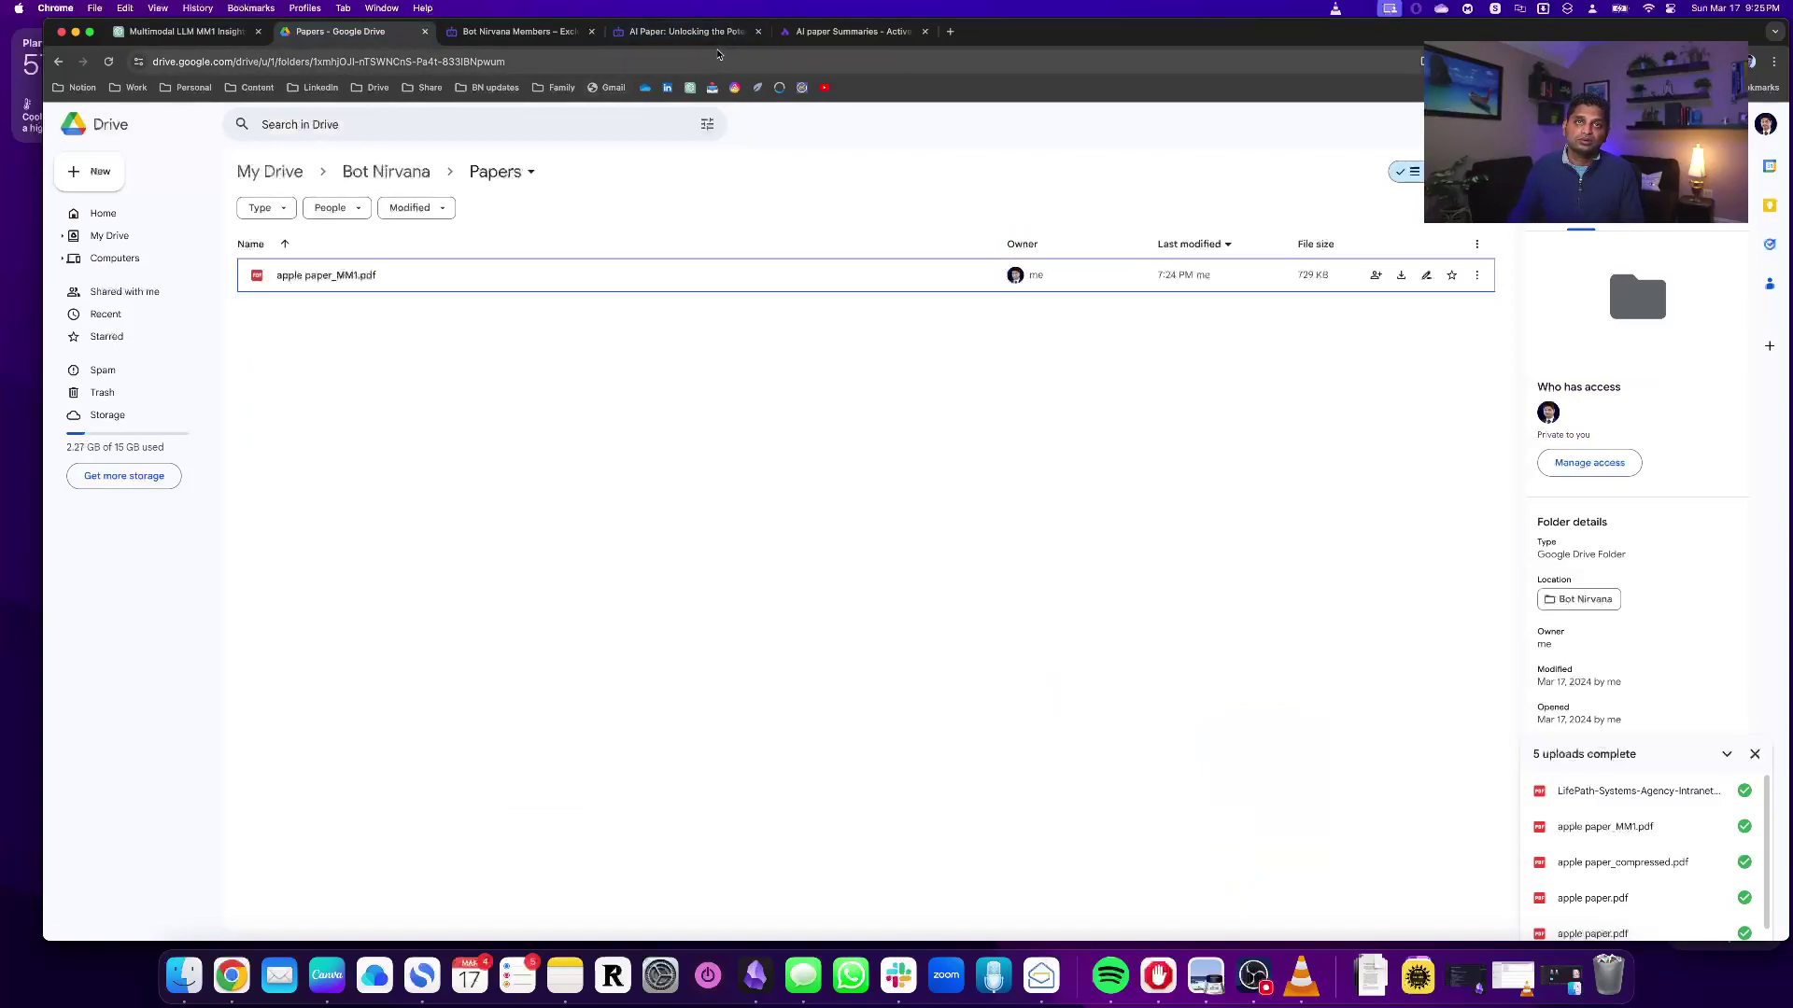
Step: Return to the AI paper Summaries flow and scroll its seven steps down to the End node
click(803, 34)
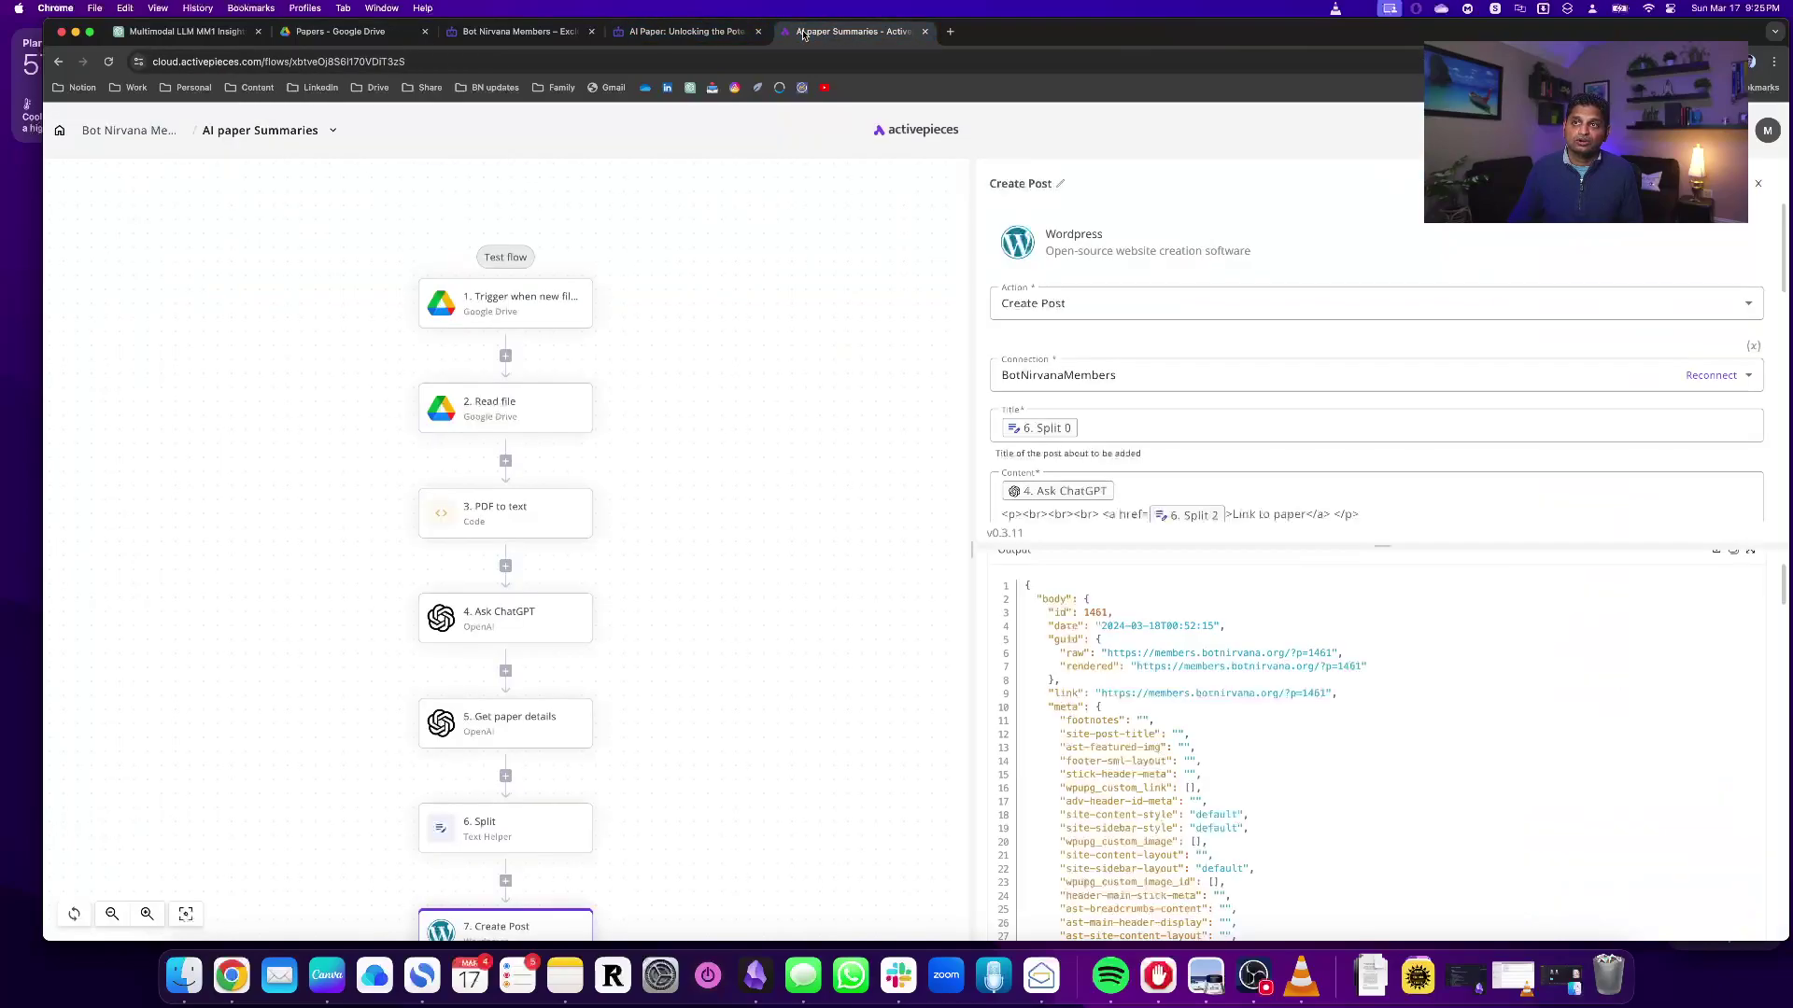
scroll(546, 327, down, 2)
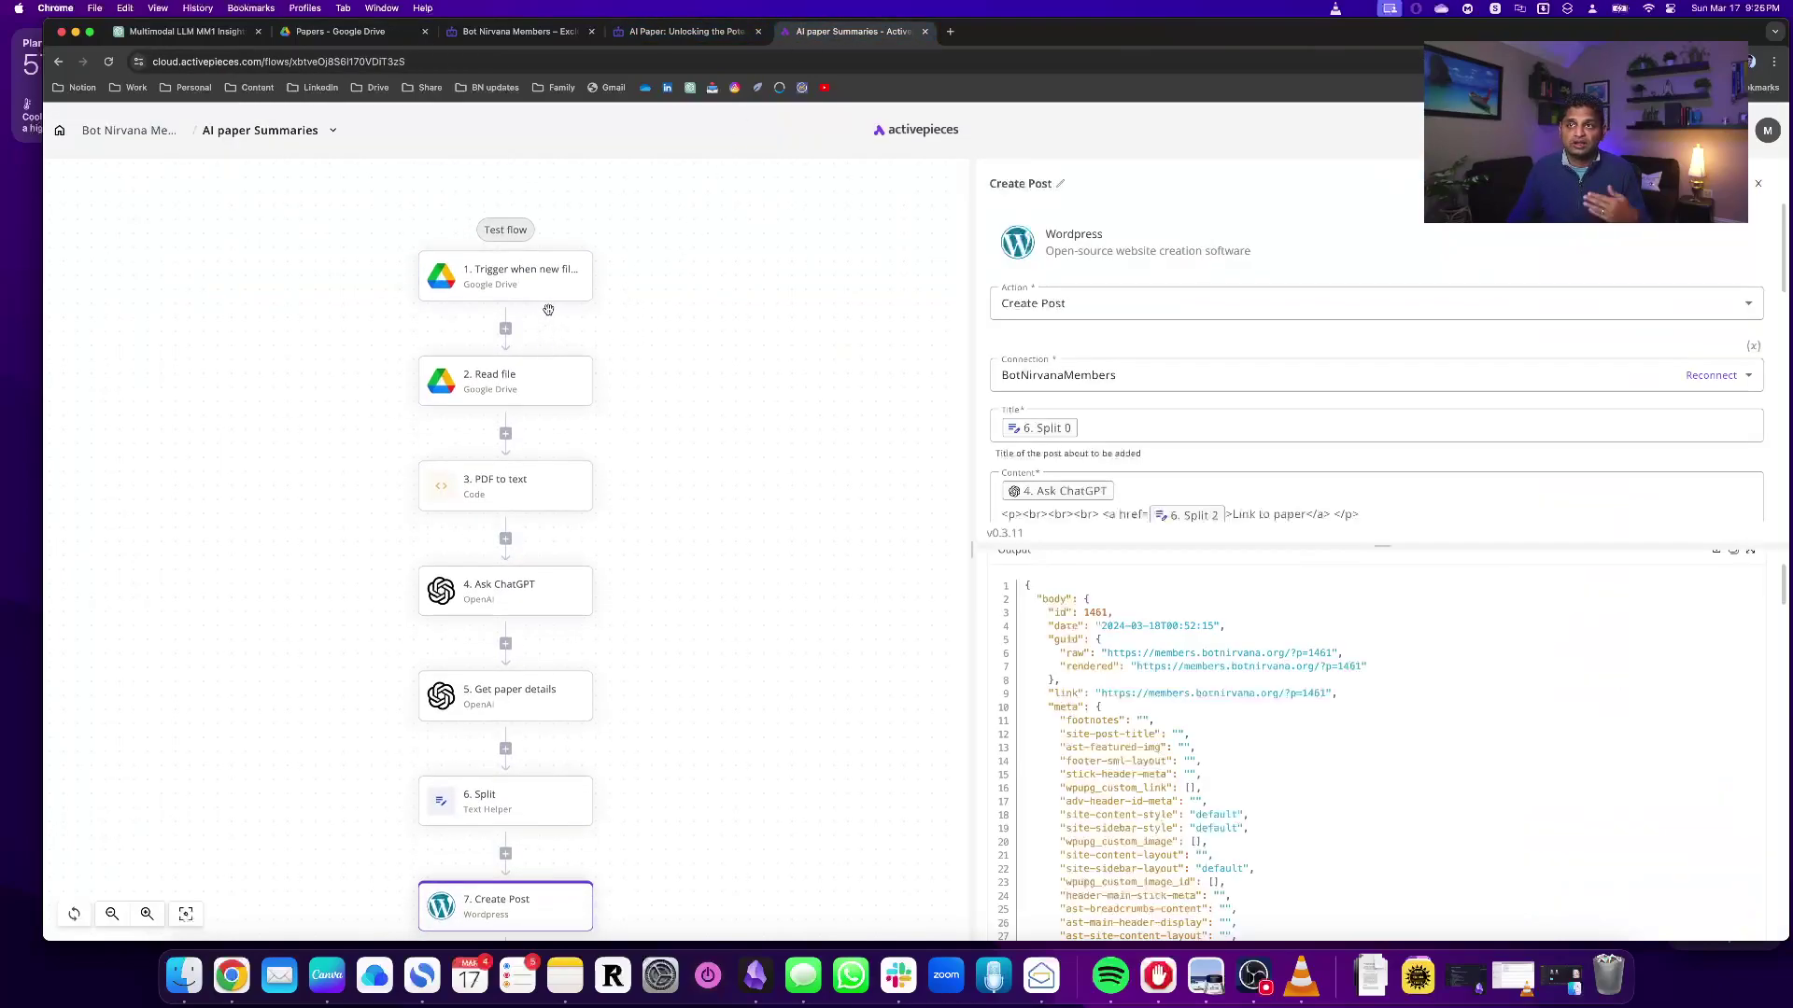
scroll(528, 309, down, 4)
scroll(527, 309, down, 3)
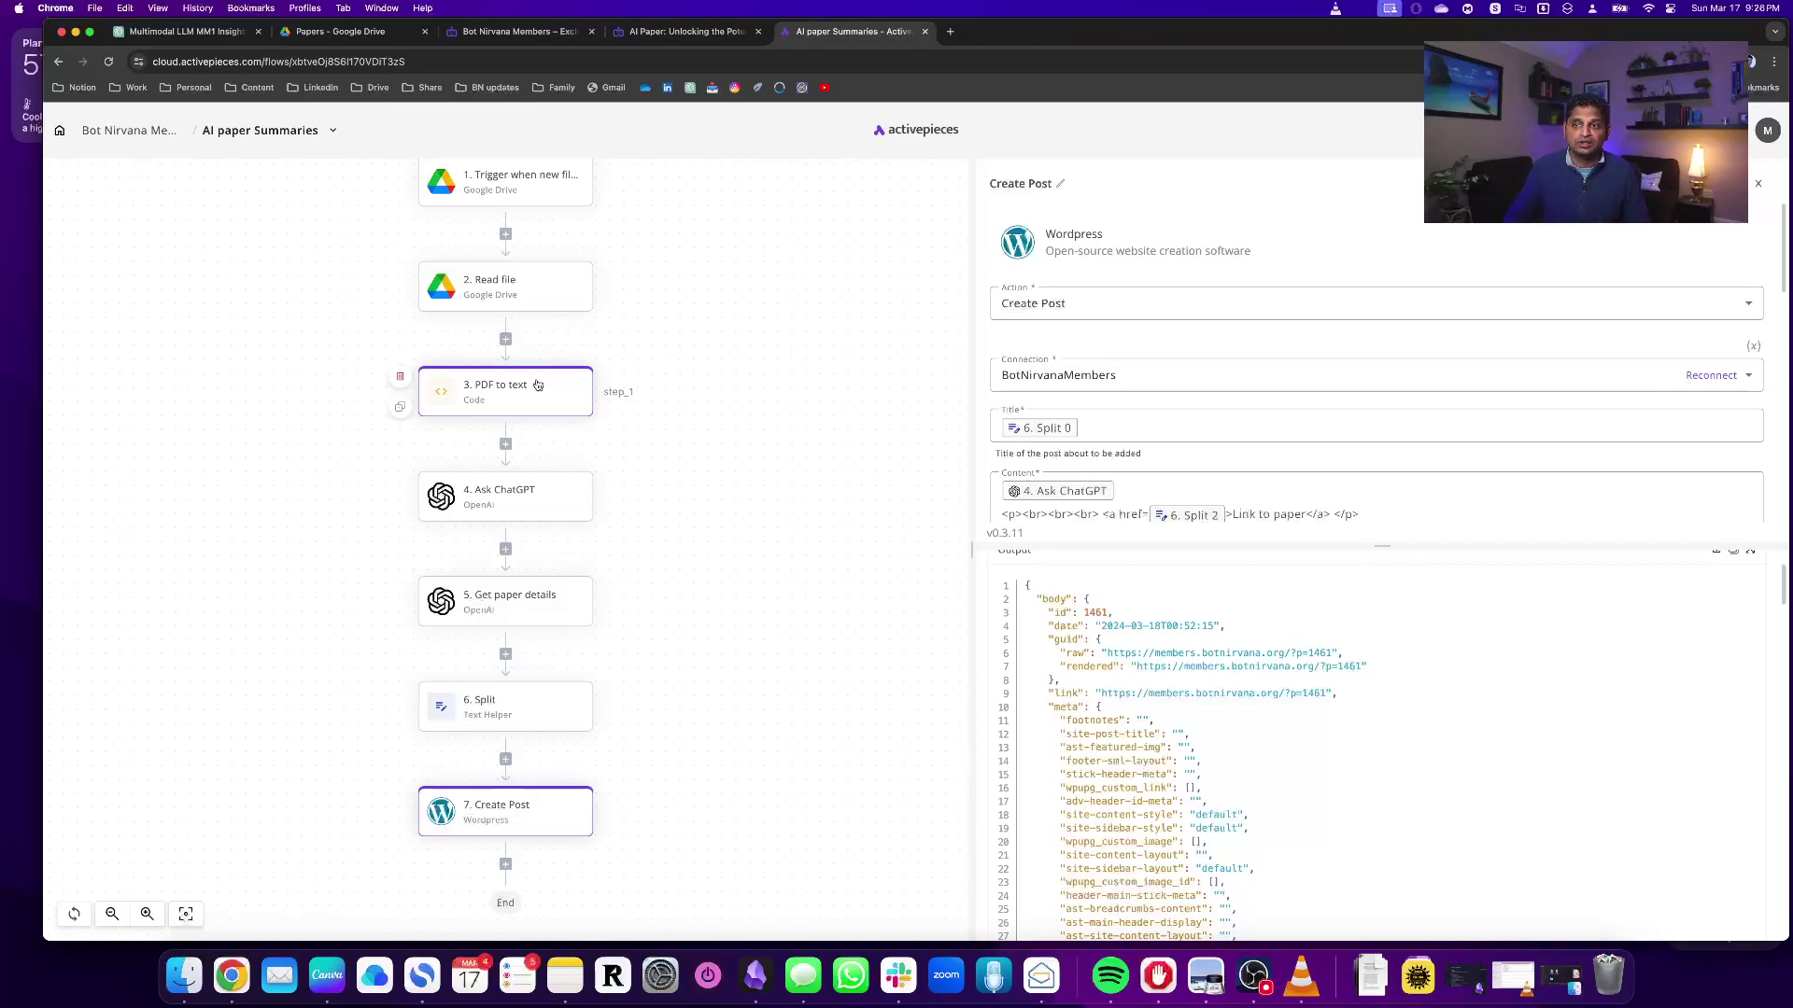
Step: Open the 4. Ask ChatGPT step to read its Instruction/Context/Example prompt and executive-summary output
click(551, 495)
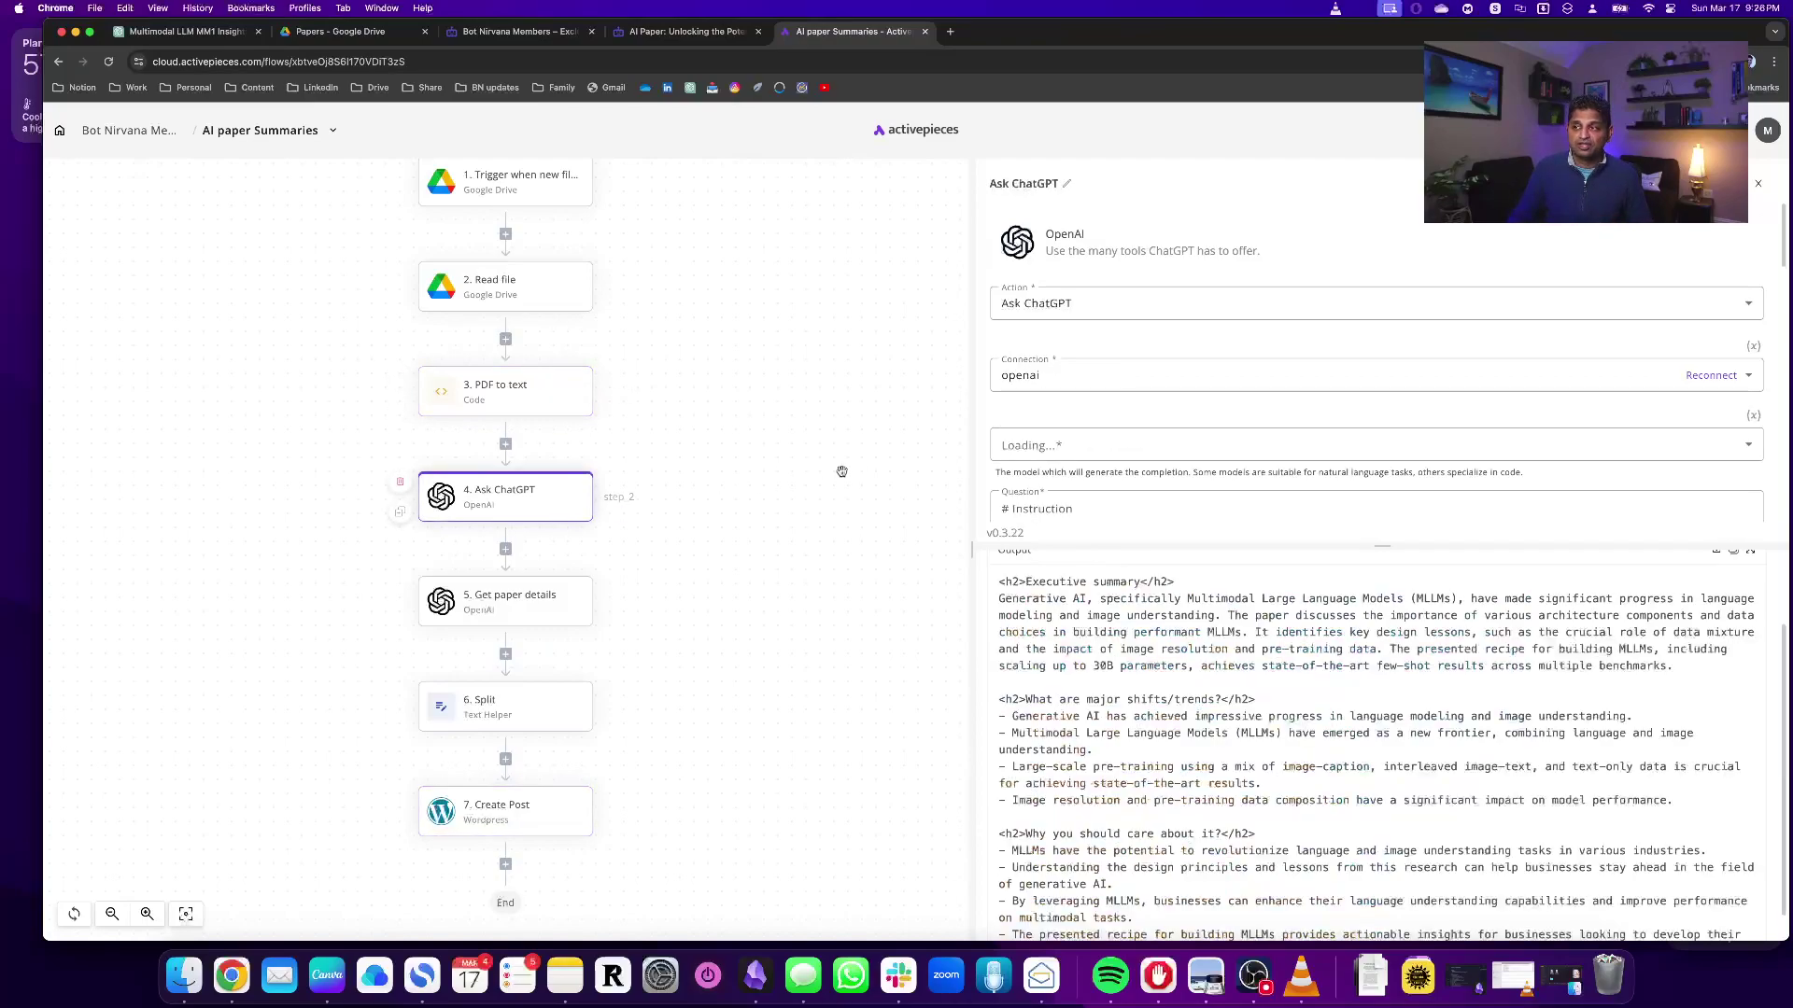
scroll(1079, 450, down, 4)
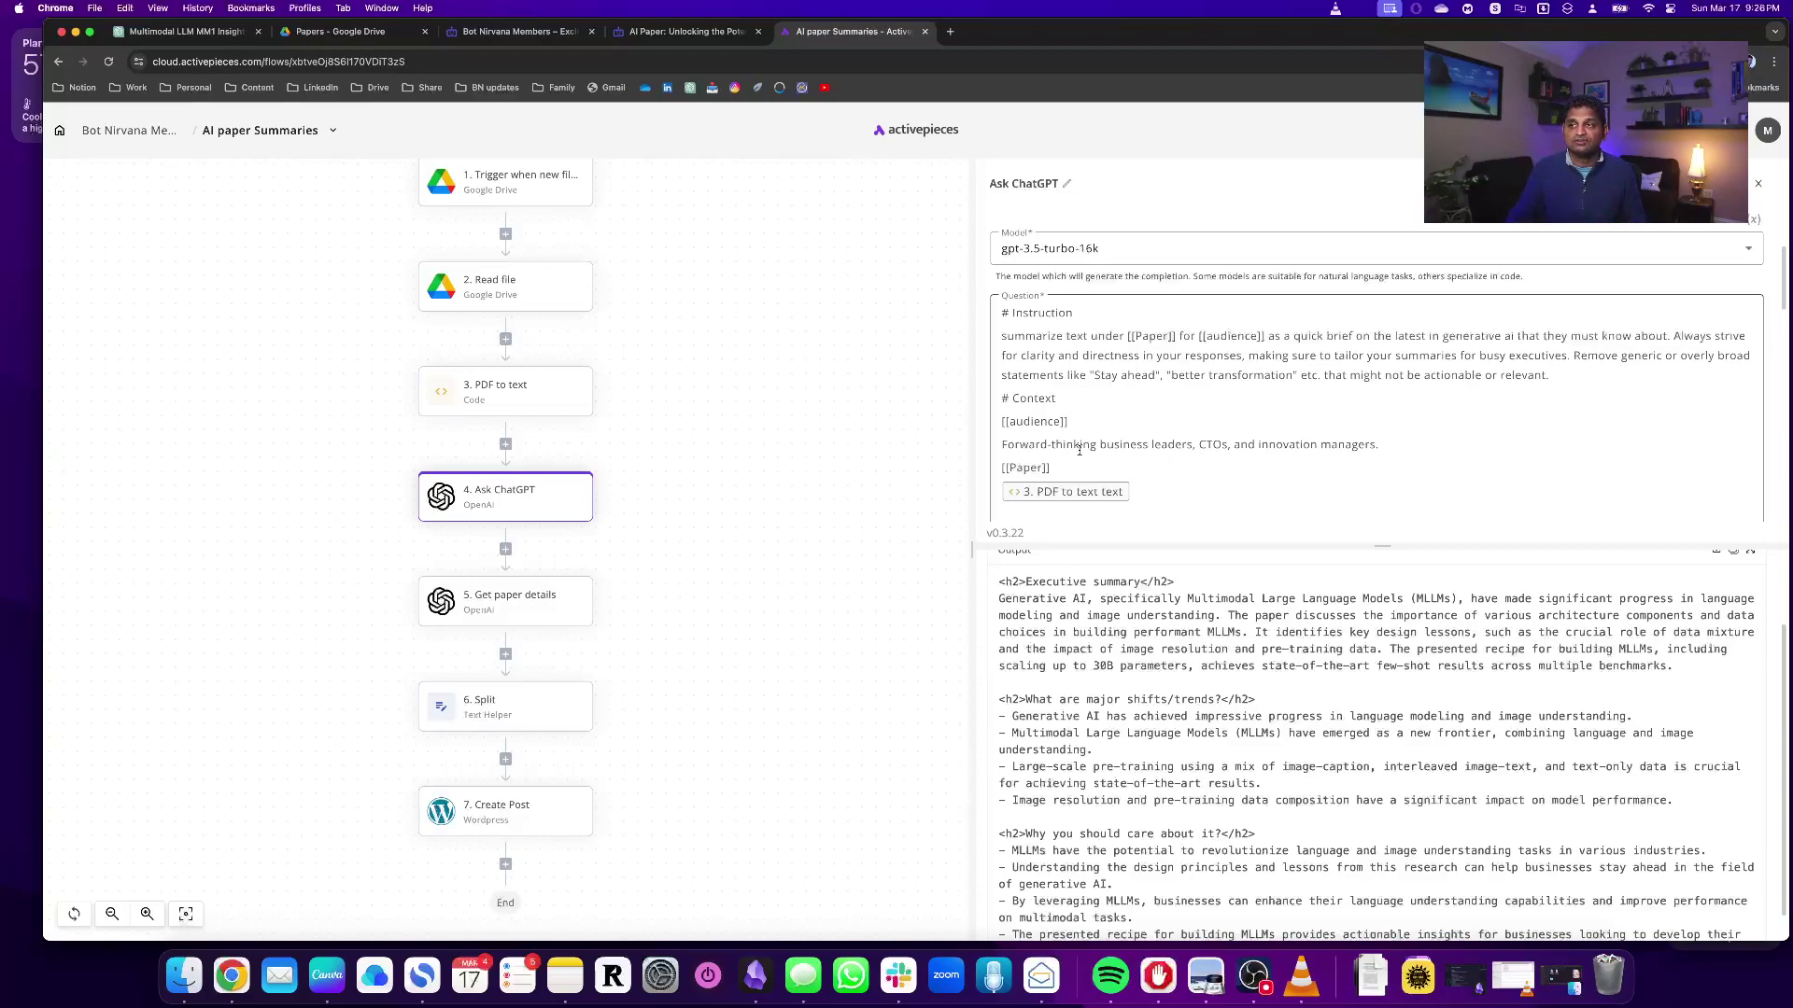
scroll(1079, 450, down, 1)
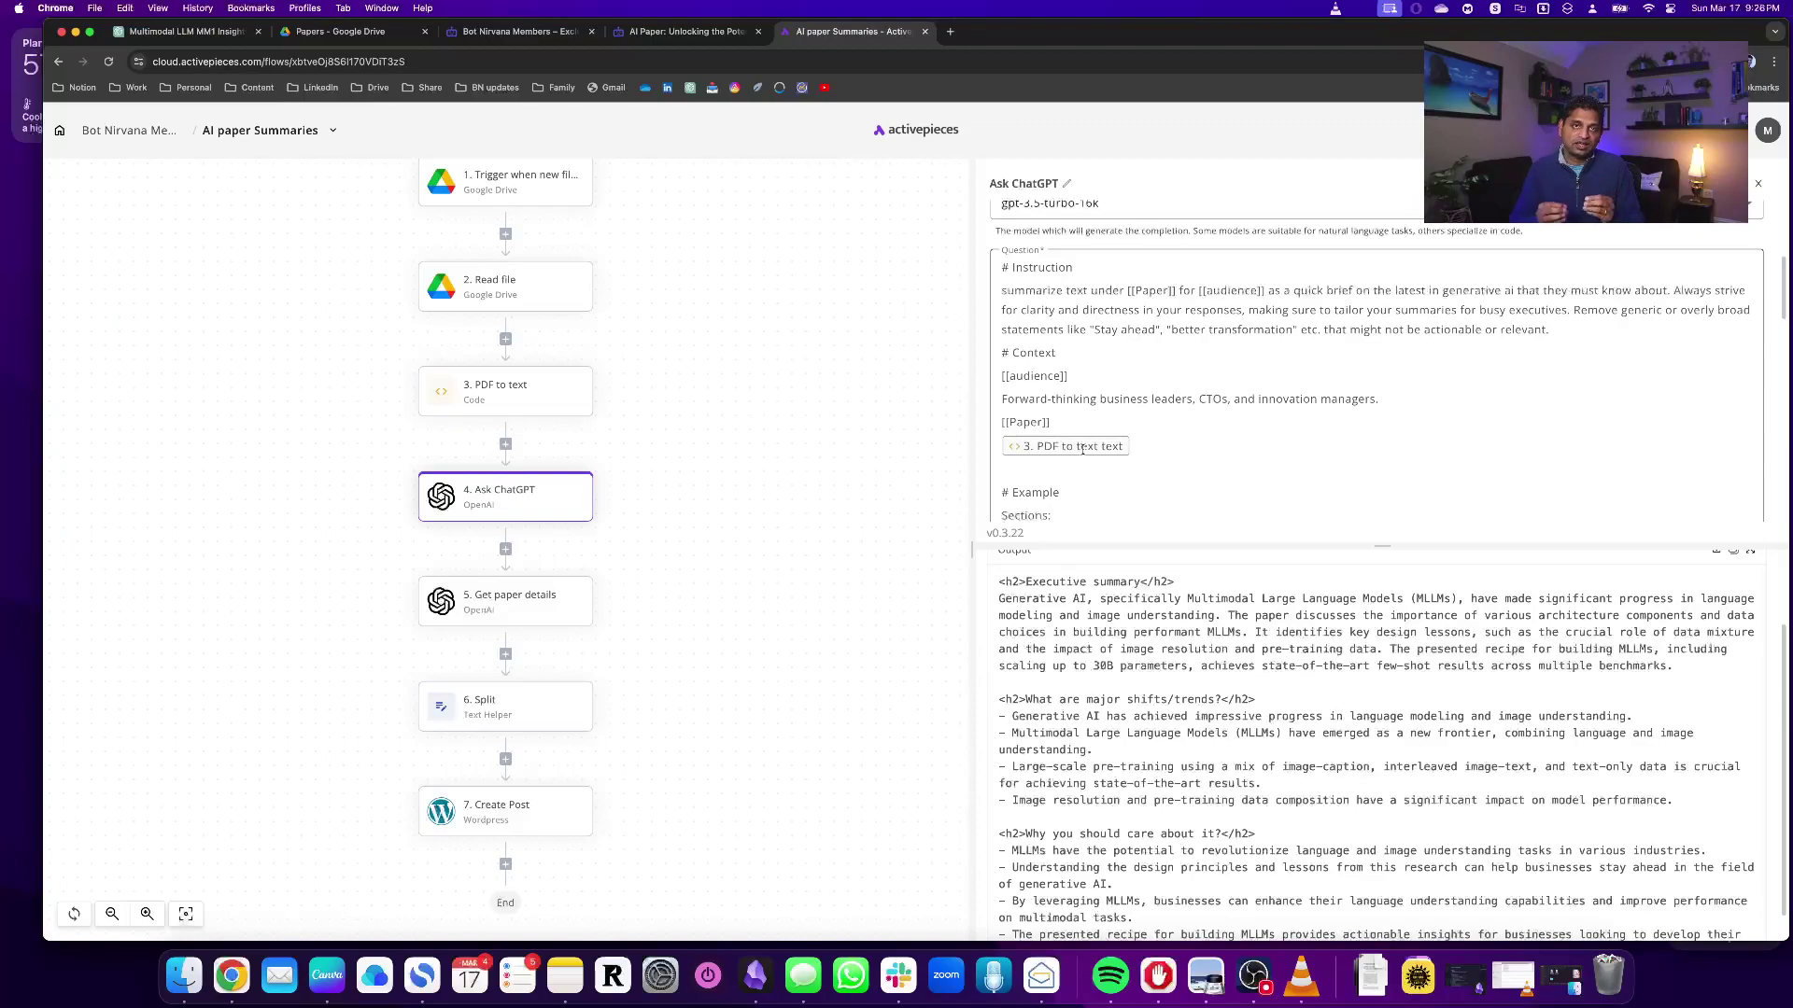
scroll(1083, 449, down, 3)
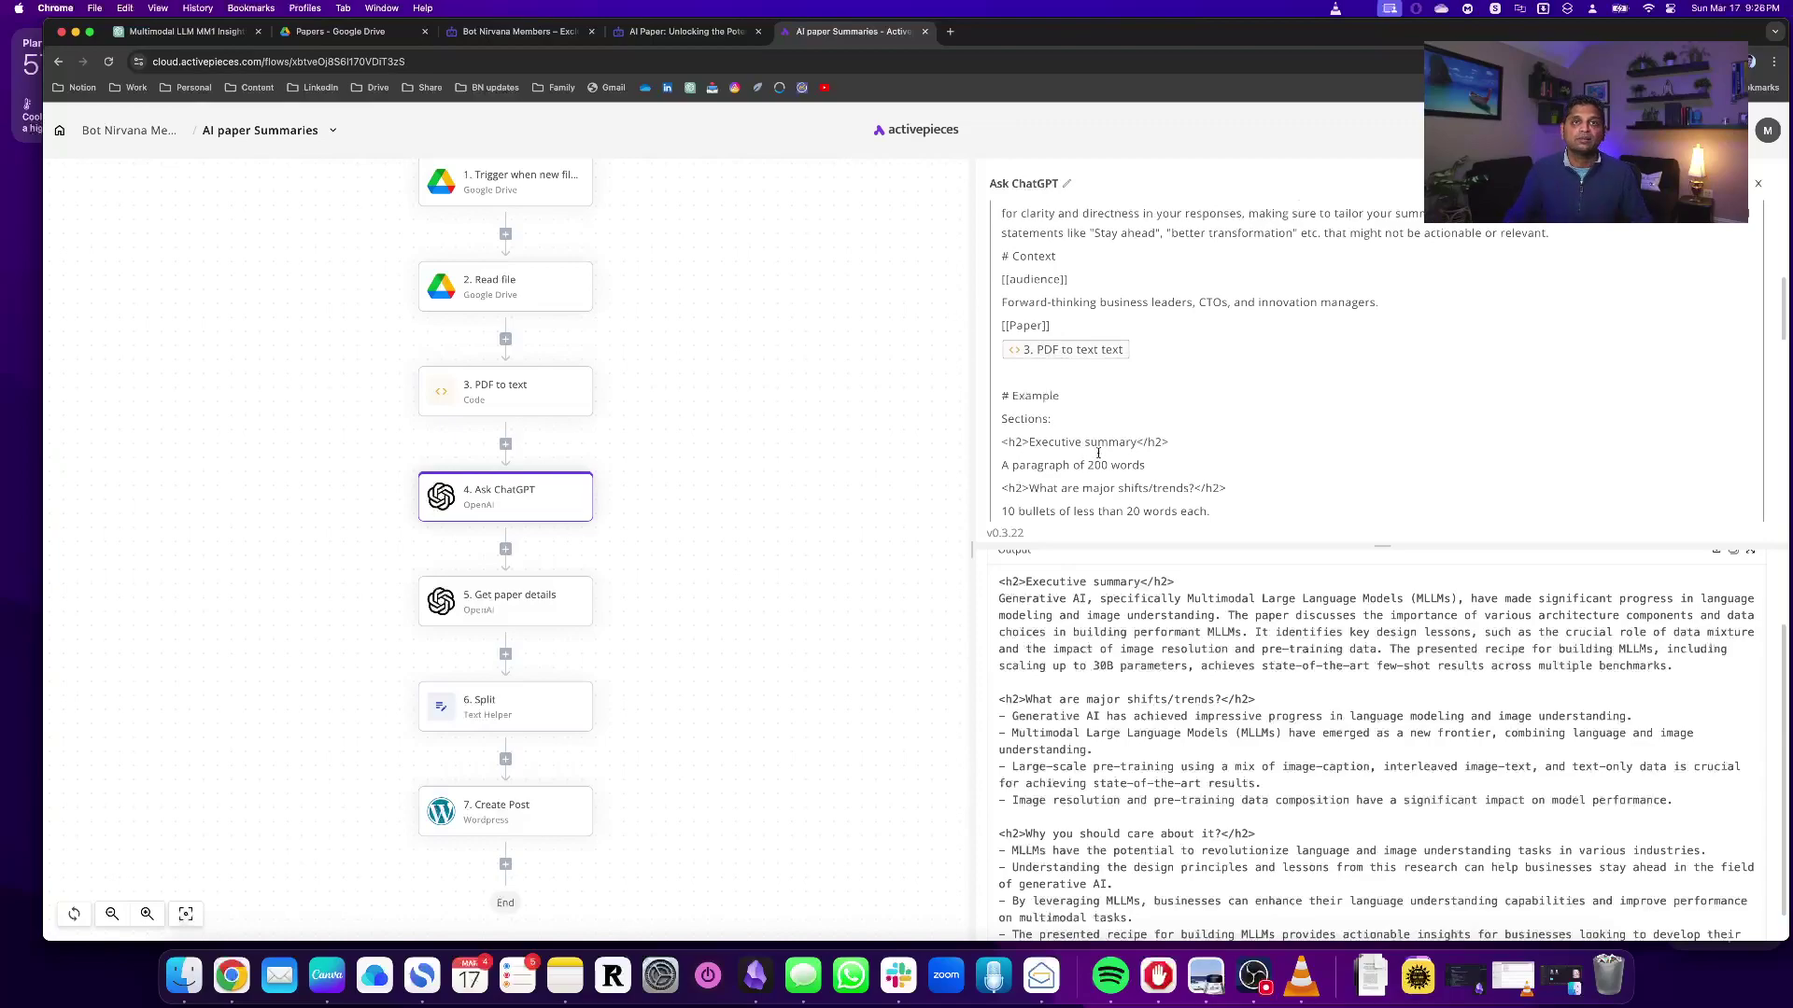
scroll(1098, 452, down, 2)
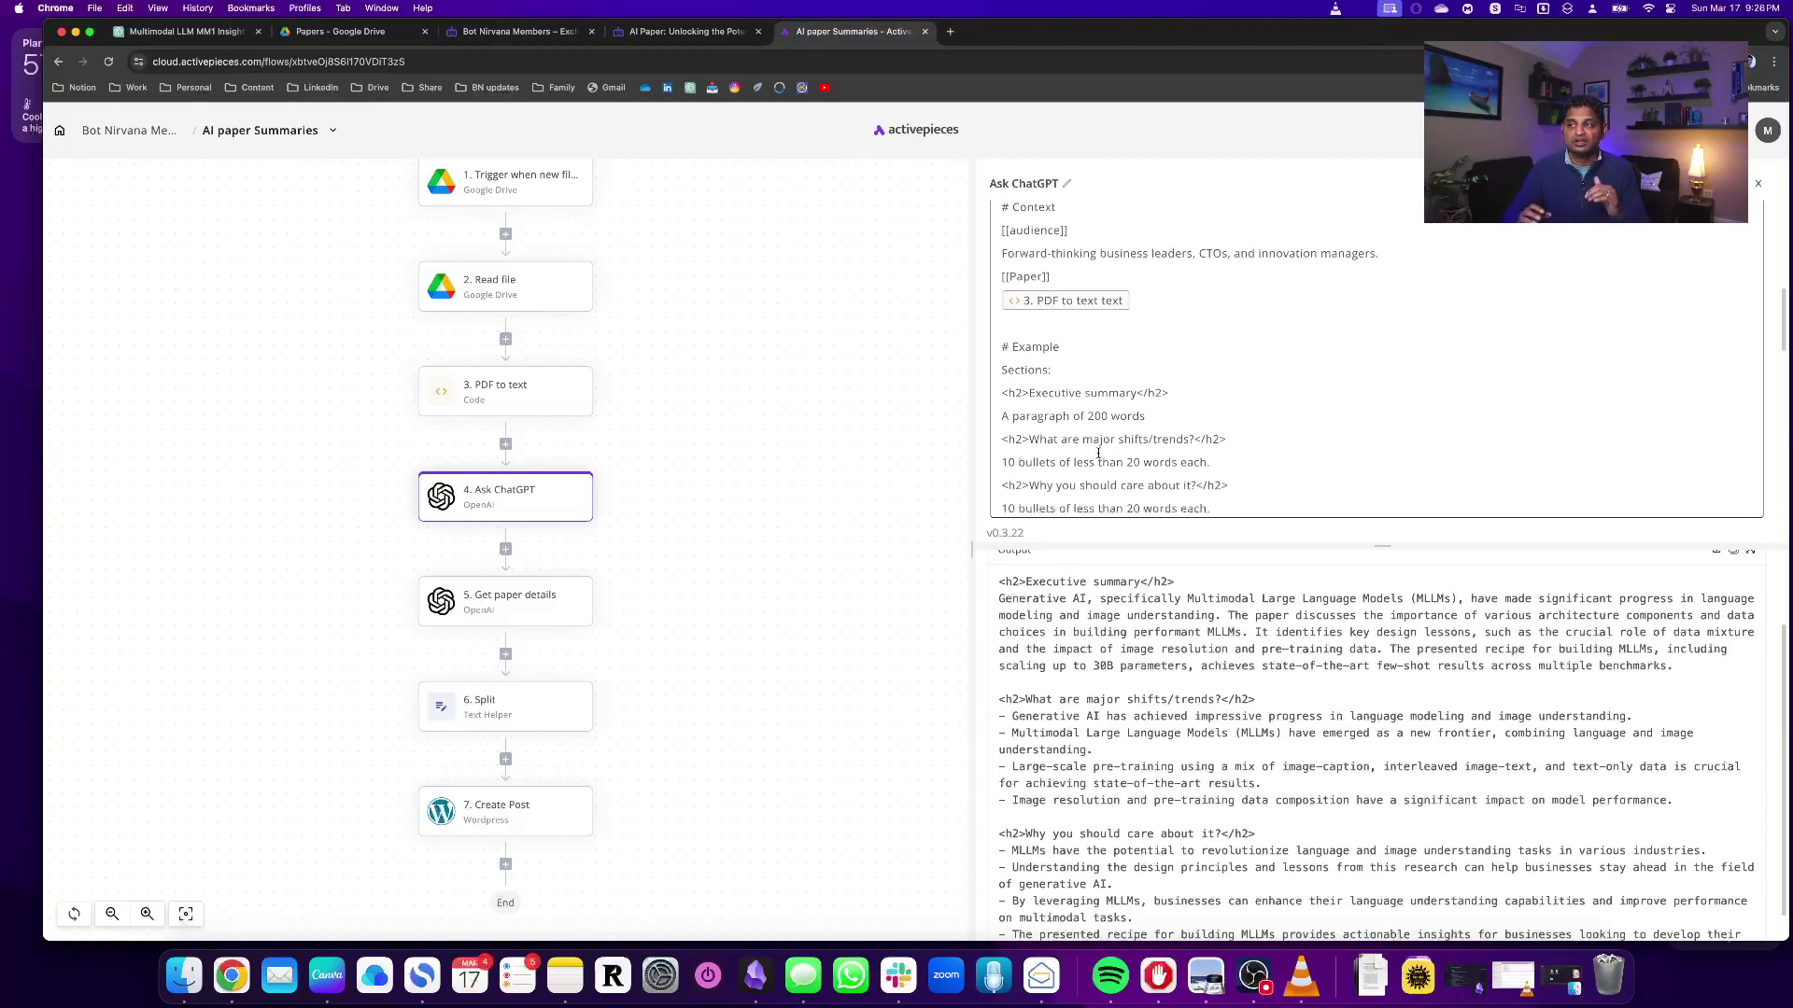
scroll(1098, 453, down, 1)
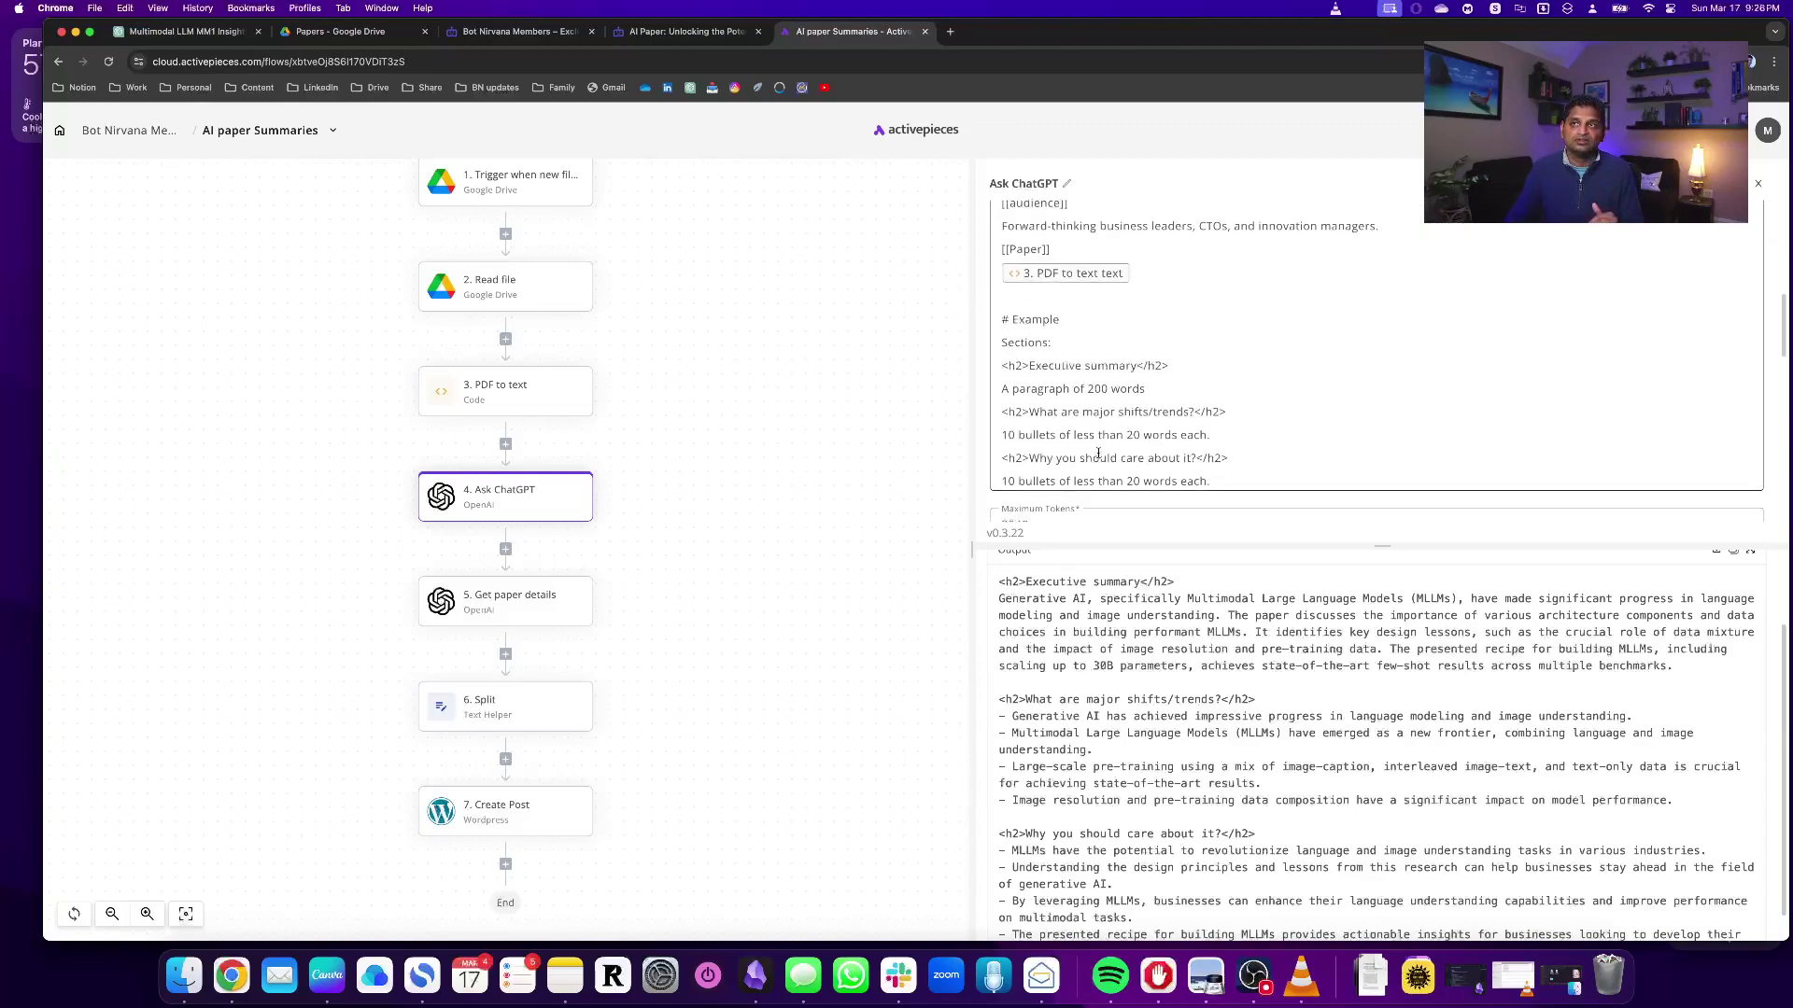
scroll(1148, 691, down, 1)
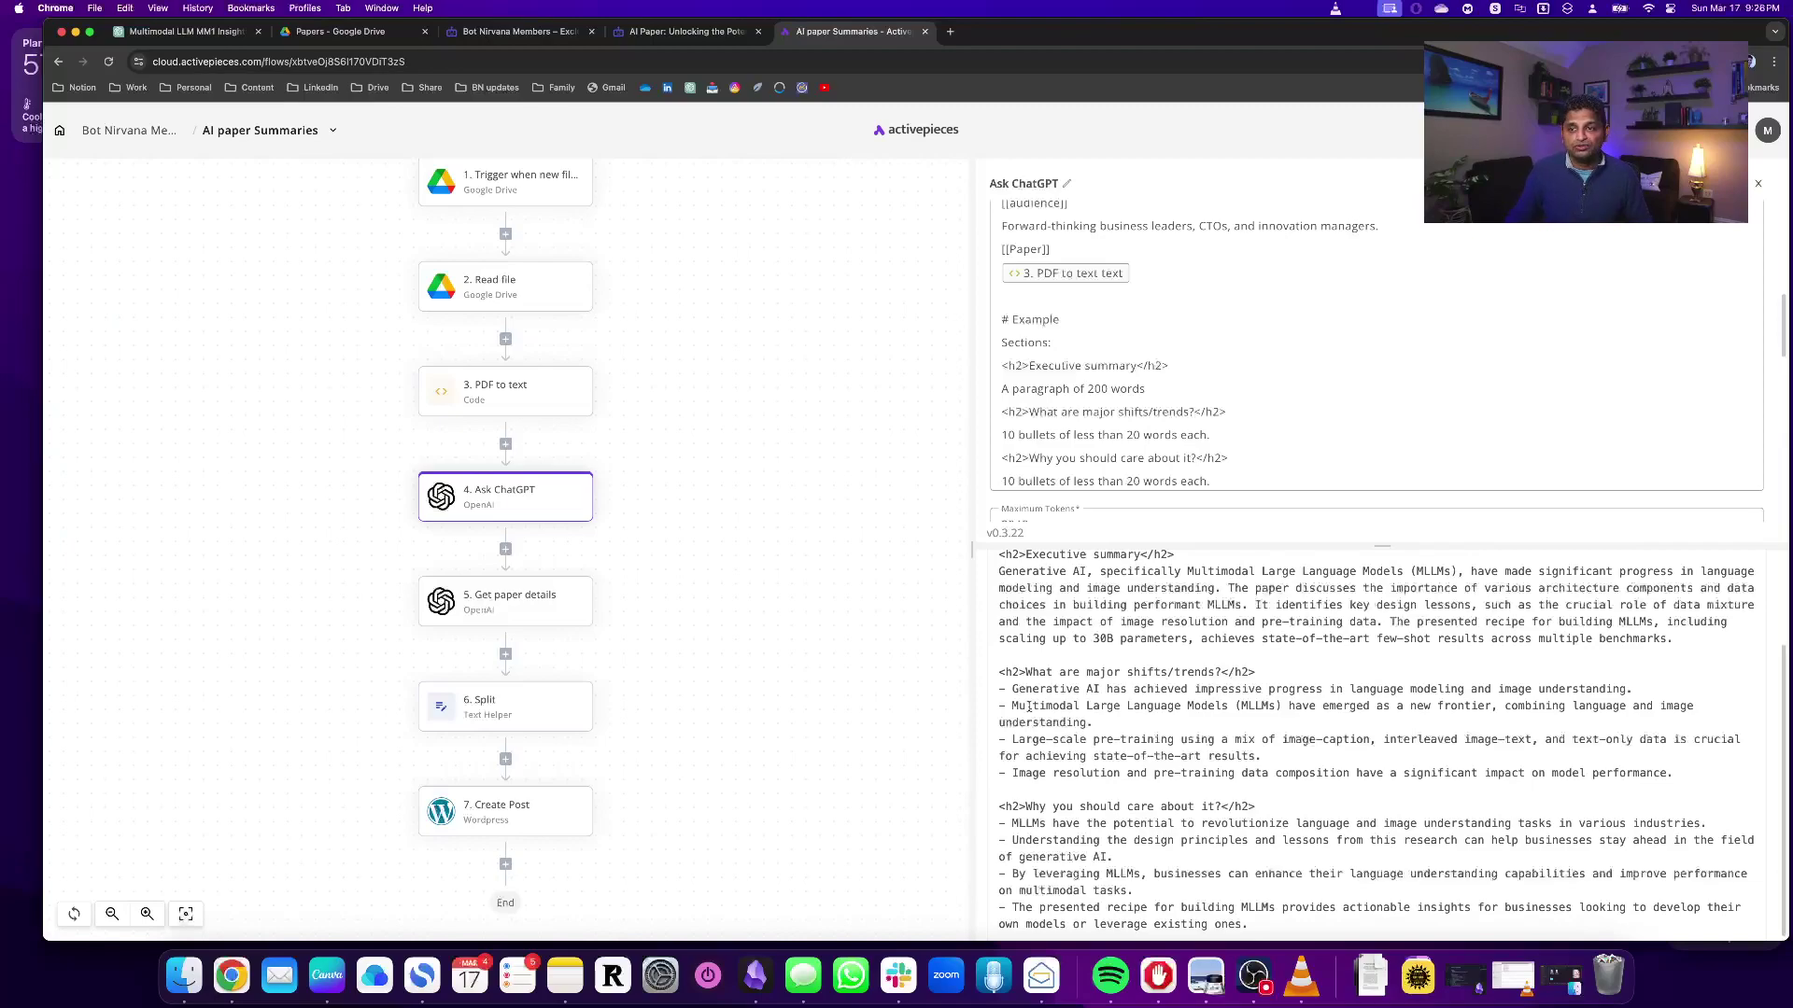
Step: Open the 5. Get paper details step and read its gpt-4-turbo-preview prompt for pipe-separated title, excerpt and link
click(545, 600)
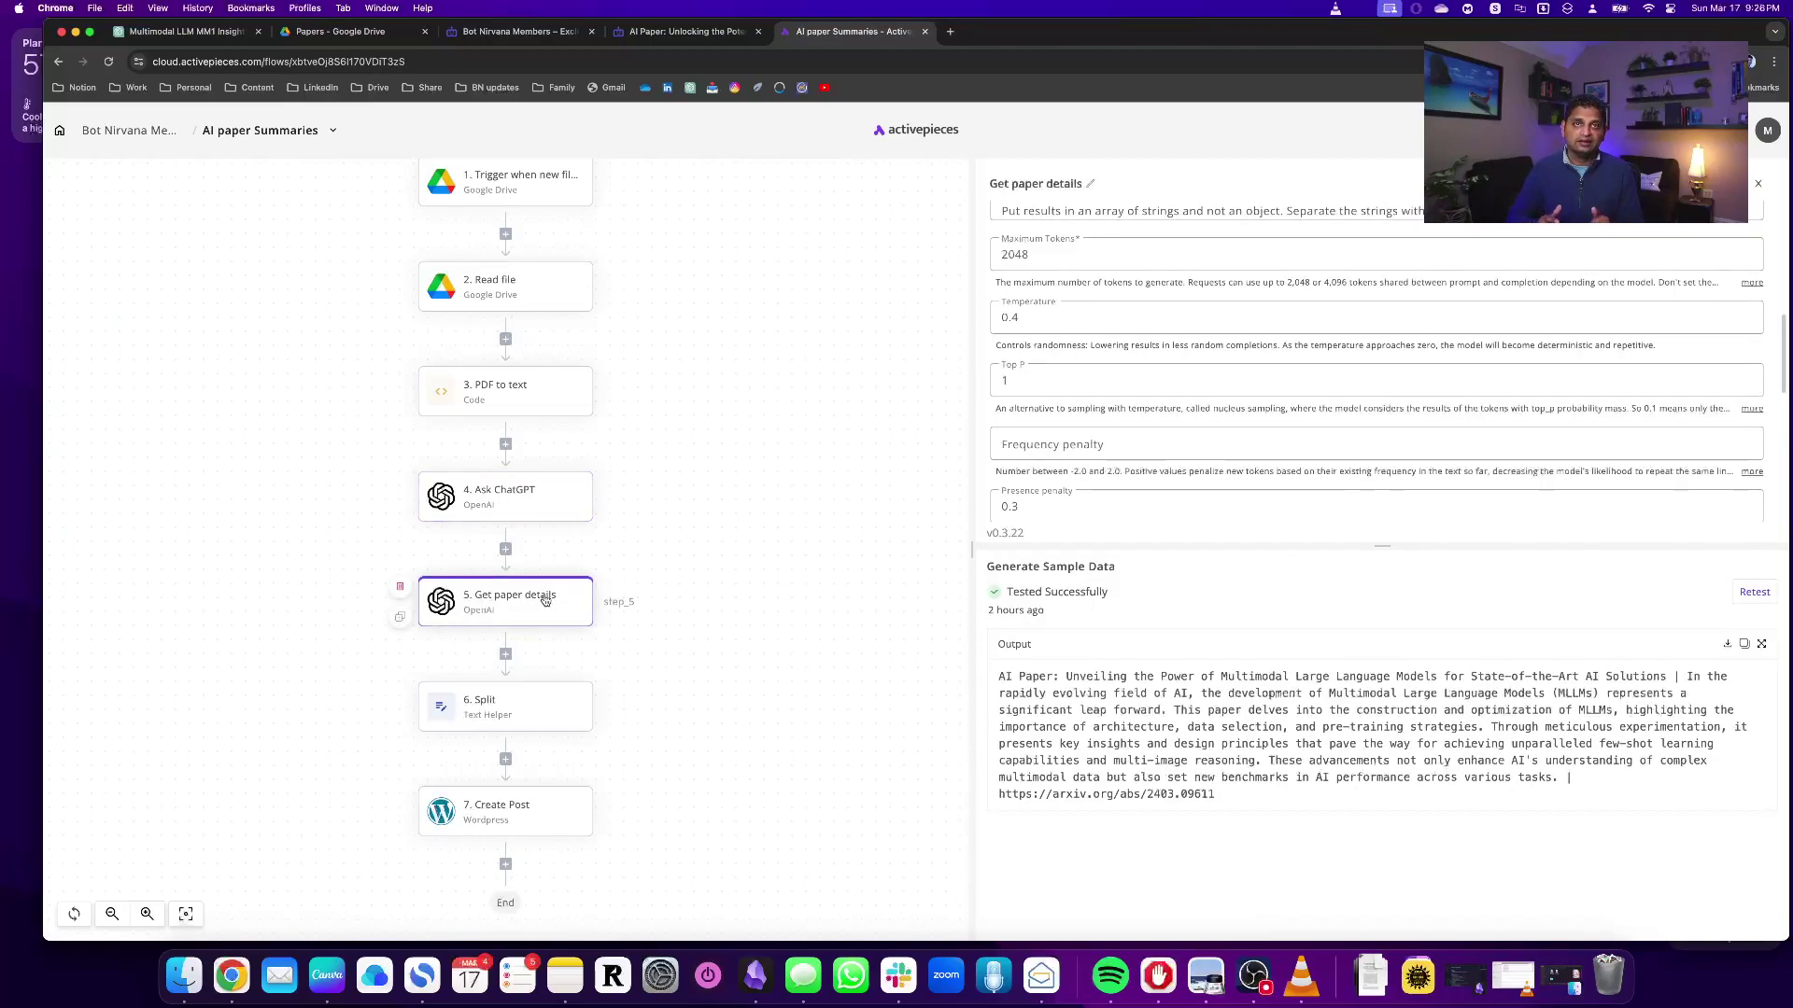
scroll(1239, 344, up, 5)
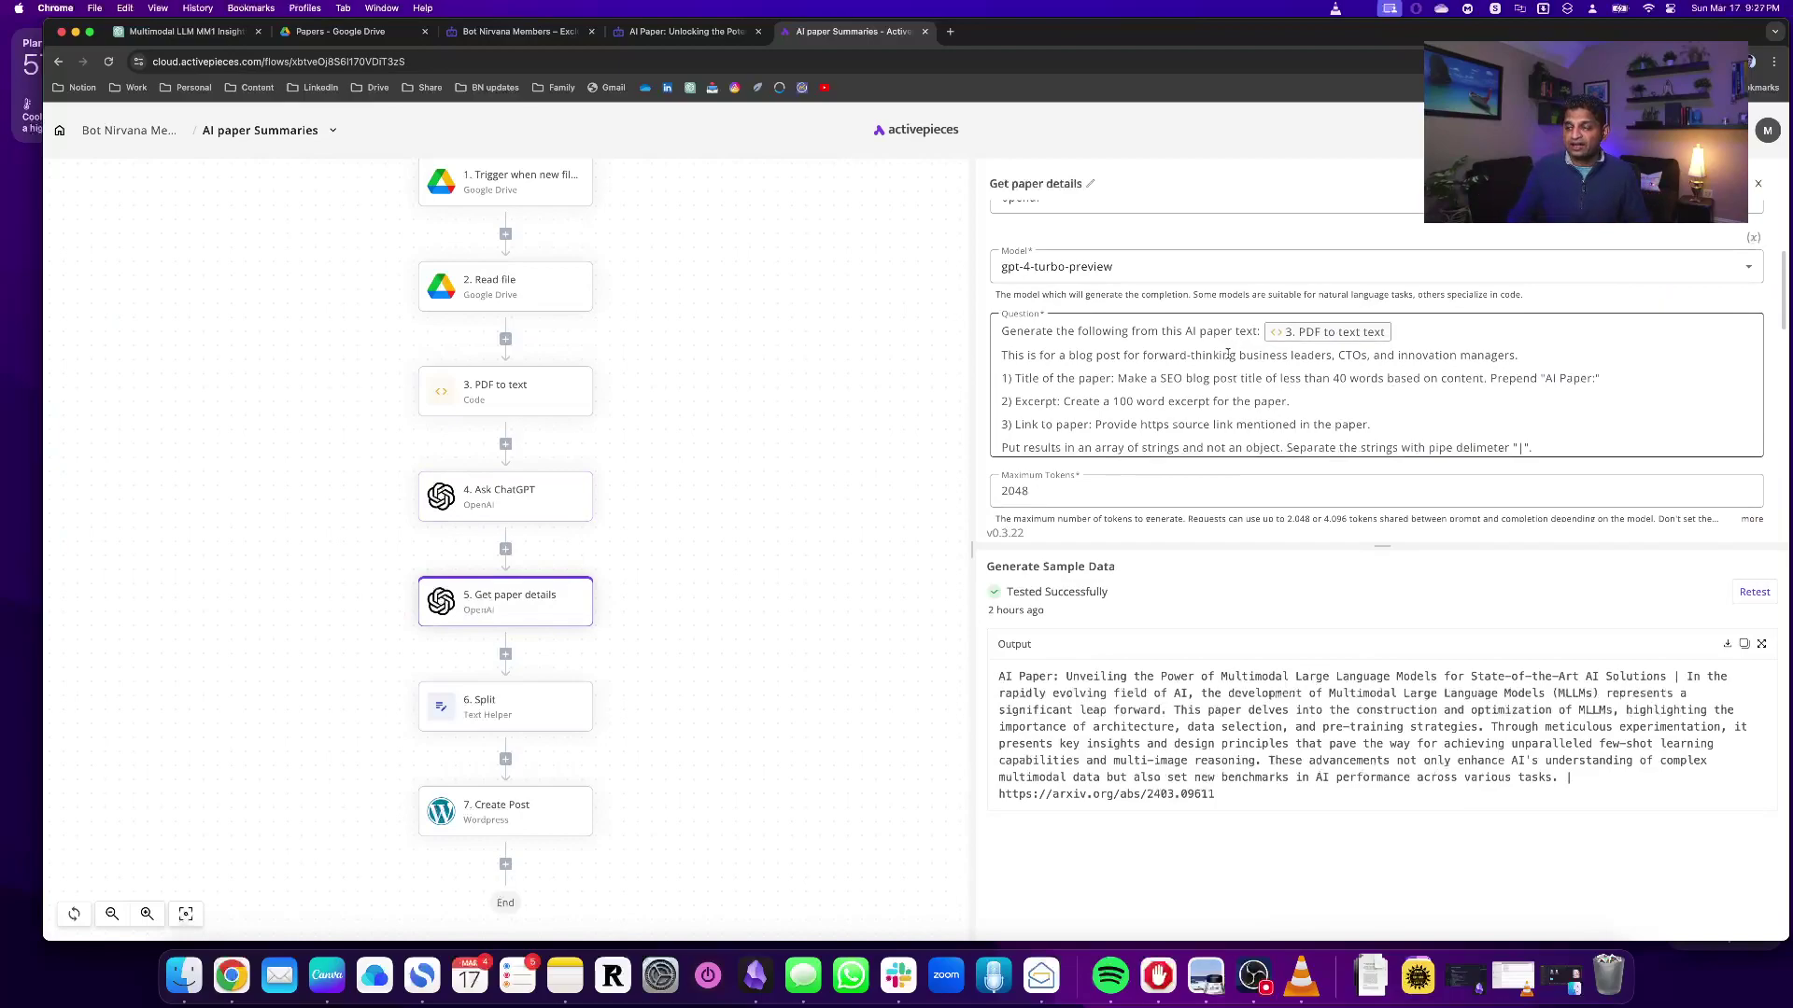
scroll(1217, 359, down, 1)
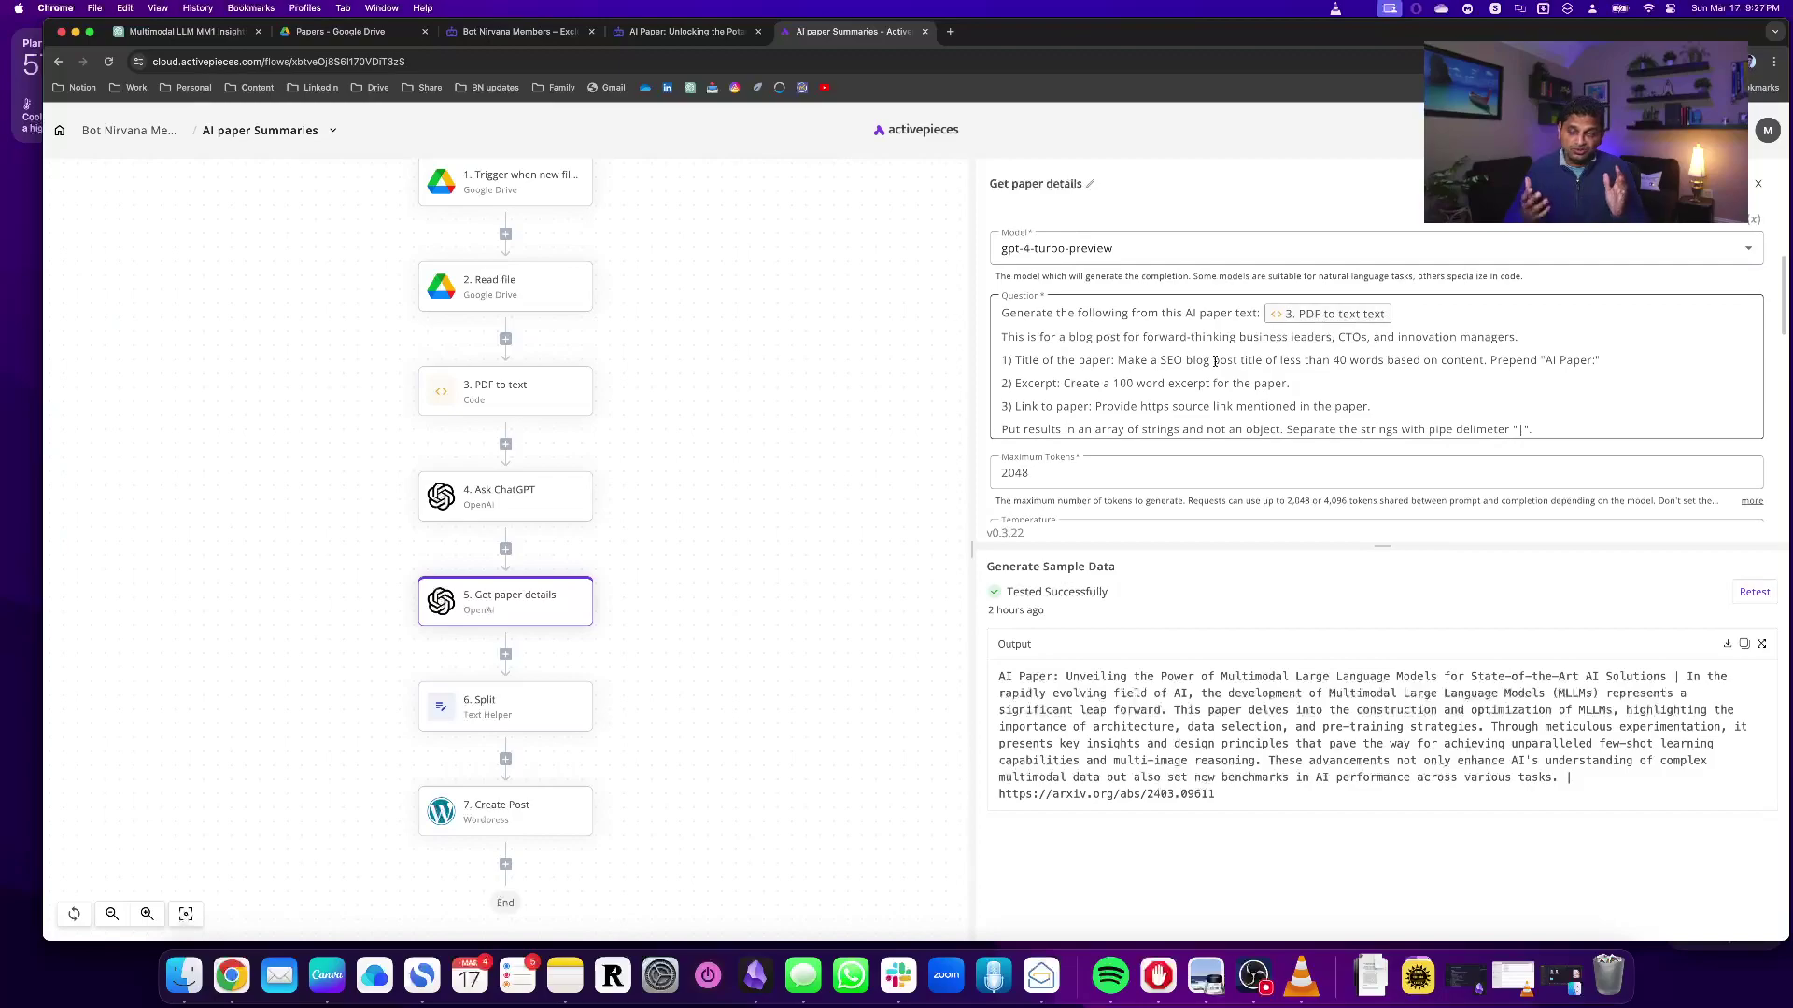
scroll(1215, 361, down, 1)
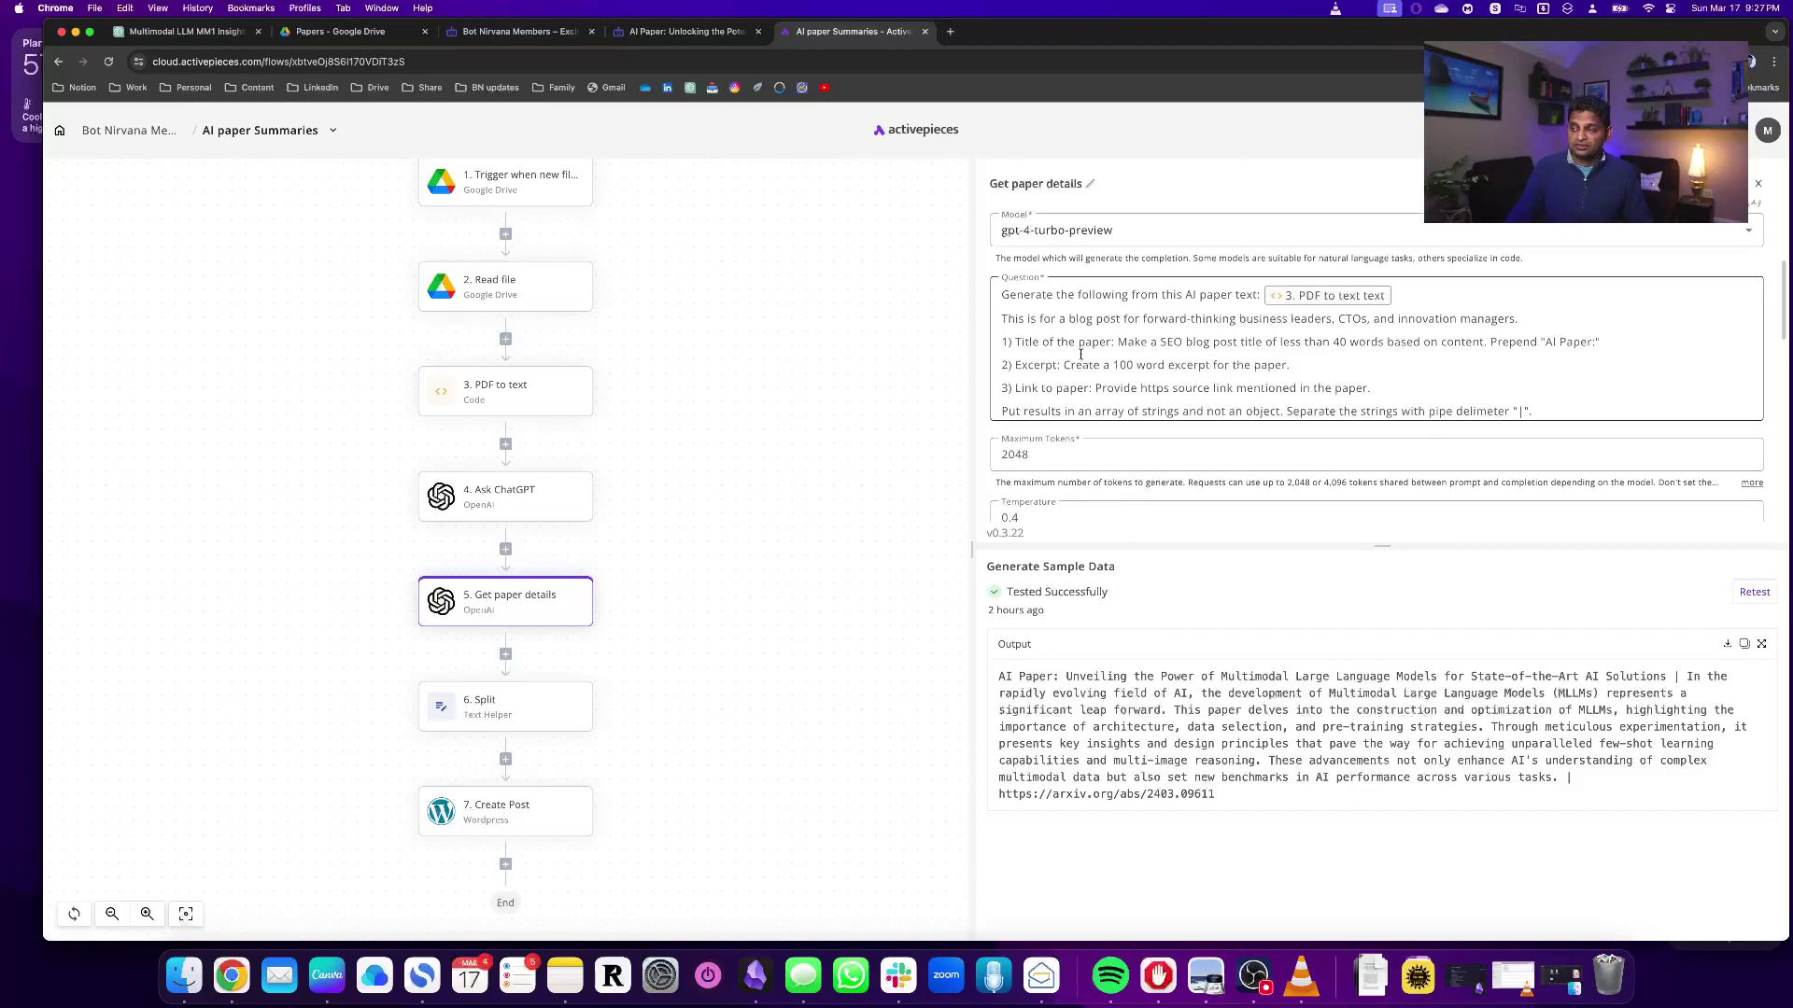
scroll(1080, 354, down, 1)
scroll(1054, 358, down, 1)
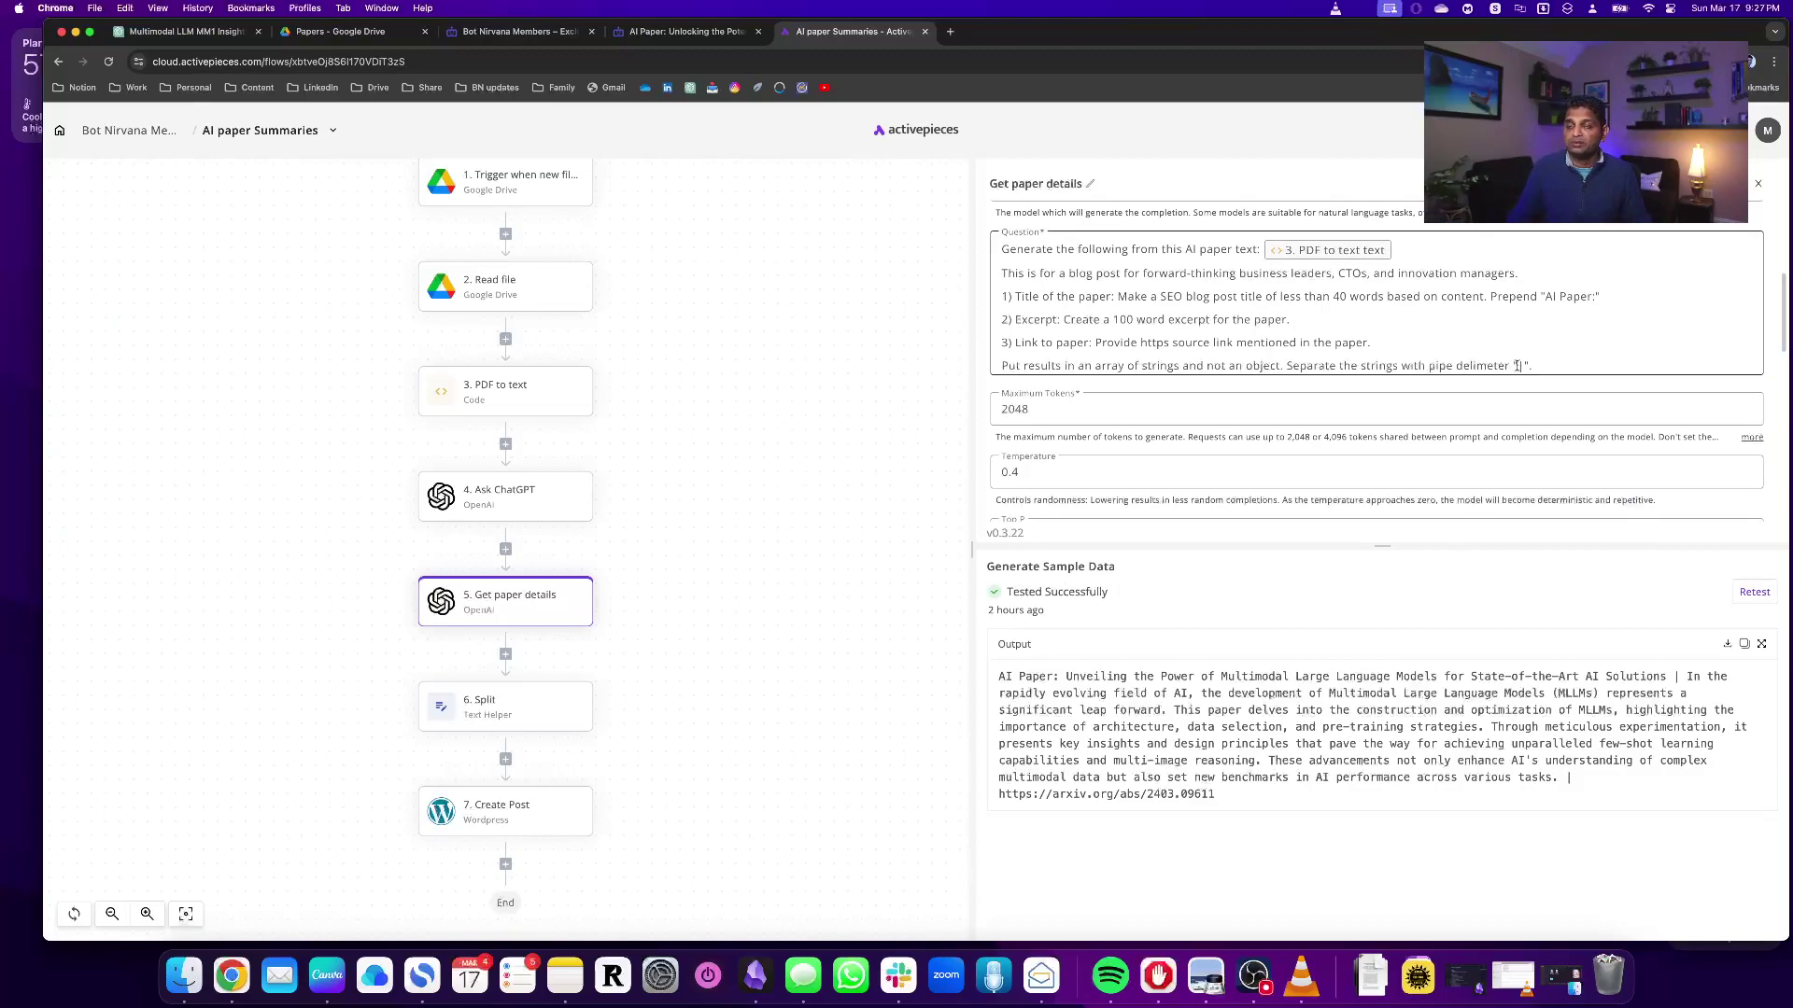
Step: Check the 6. Split and 7. Create Post steps, then open the post's arXiv MM1 abstract link
click(474, 707)
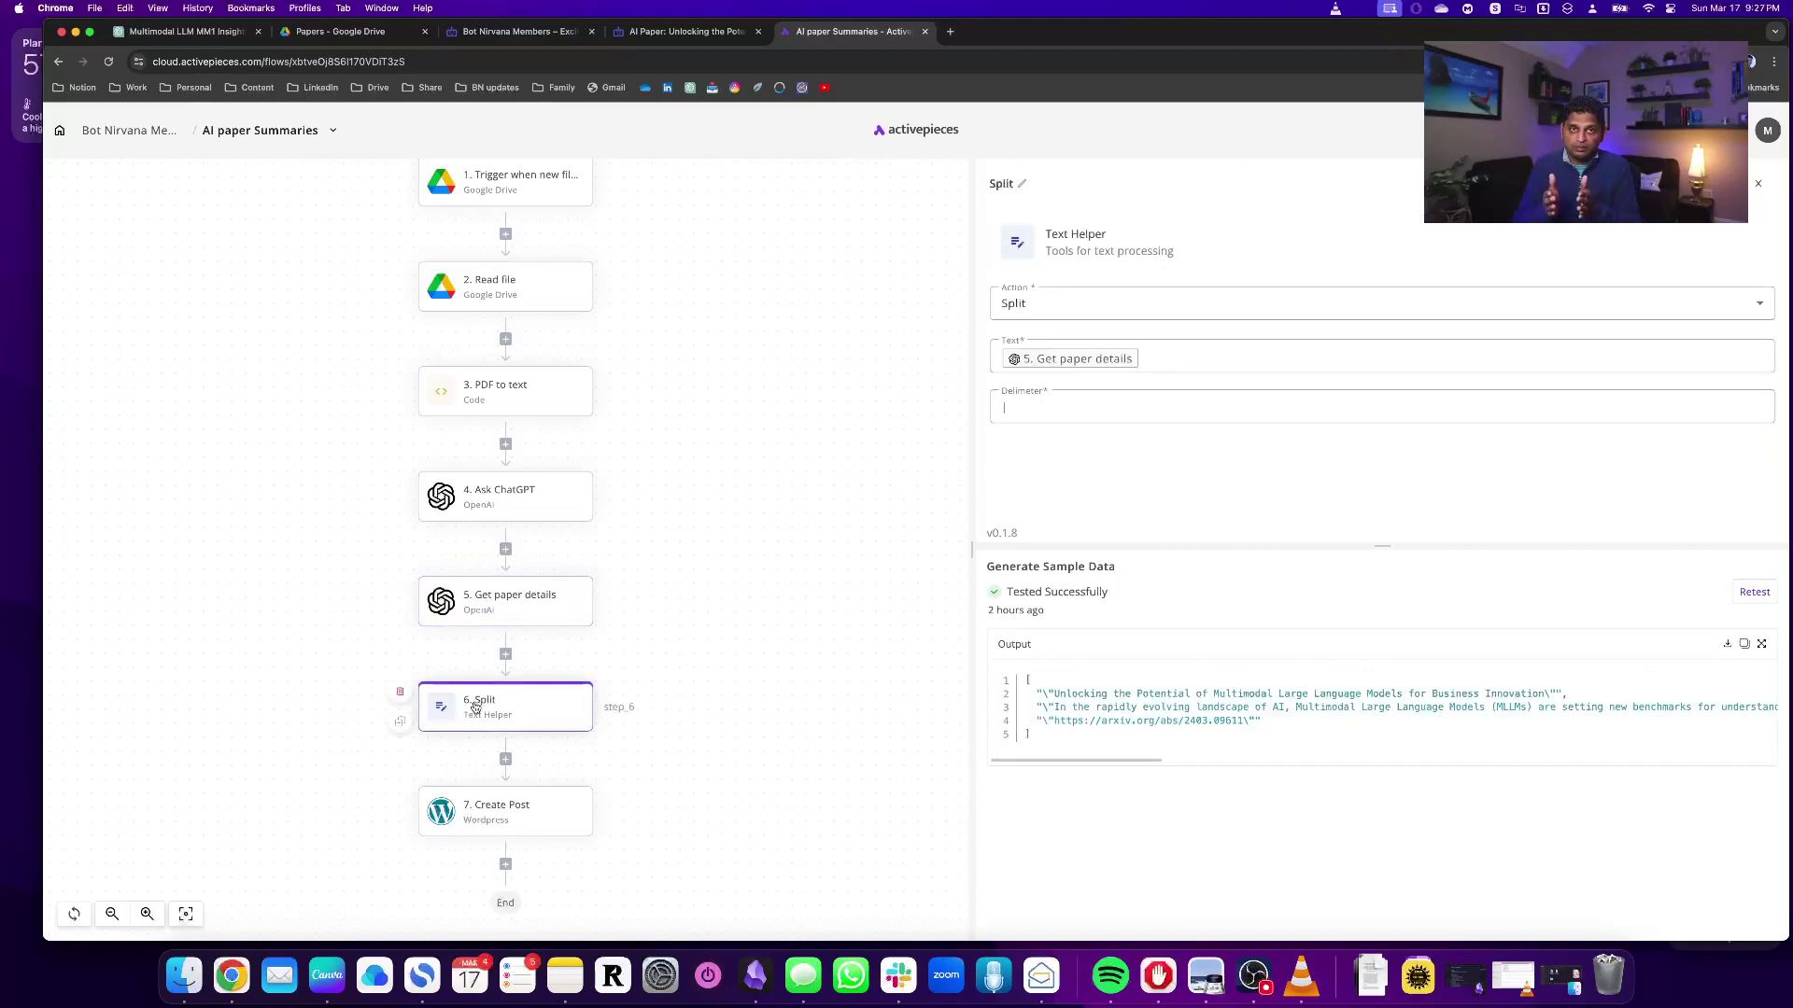
click(495, 801)
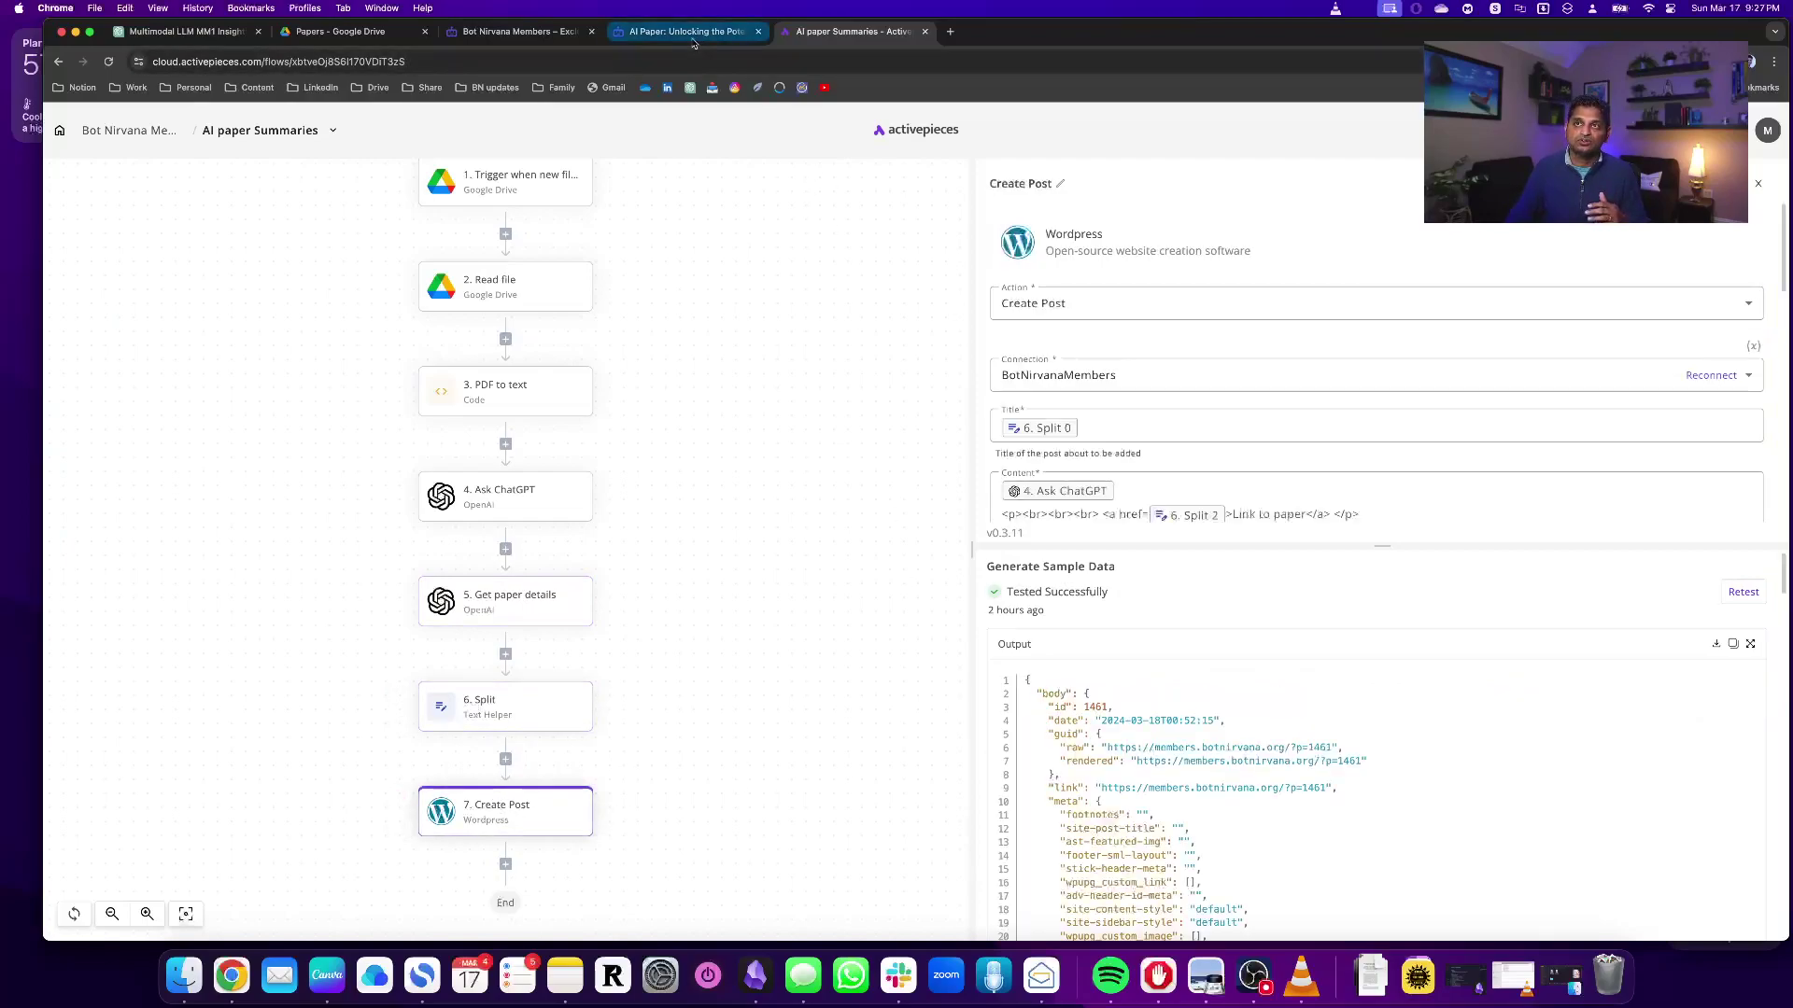
click(689, 32)
scroll(666, 262, up, 4)
scroll(667, 262, up, 4)
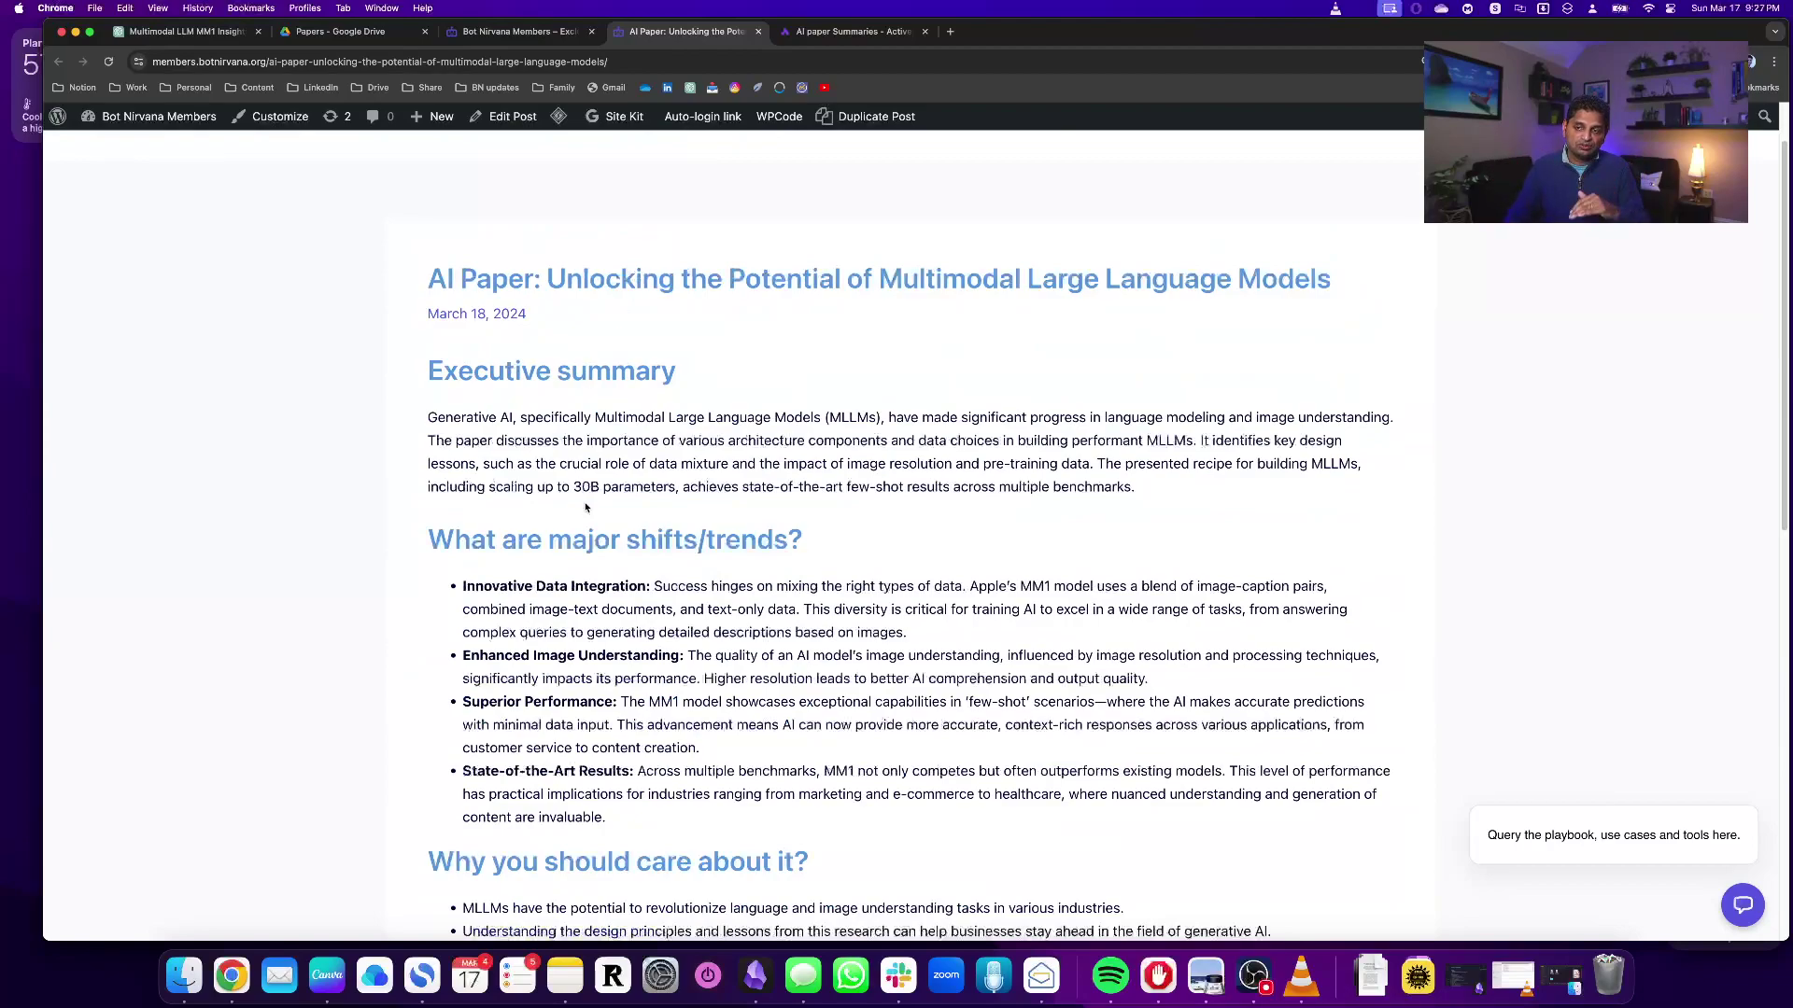
scroll(585, 504, down, 2)
scroll(585, 504, down, 1)
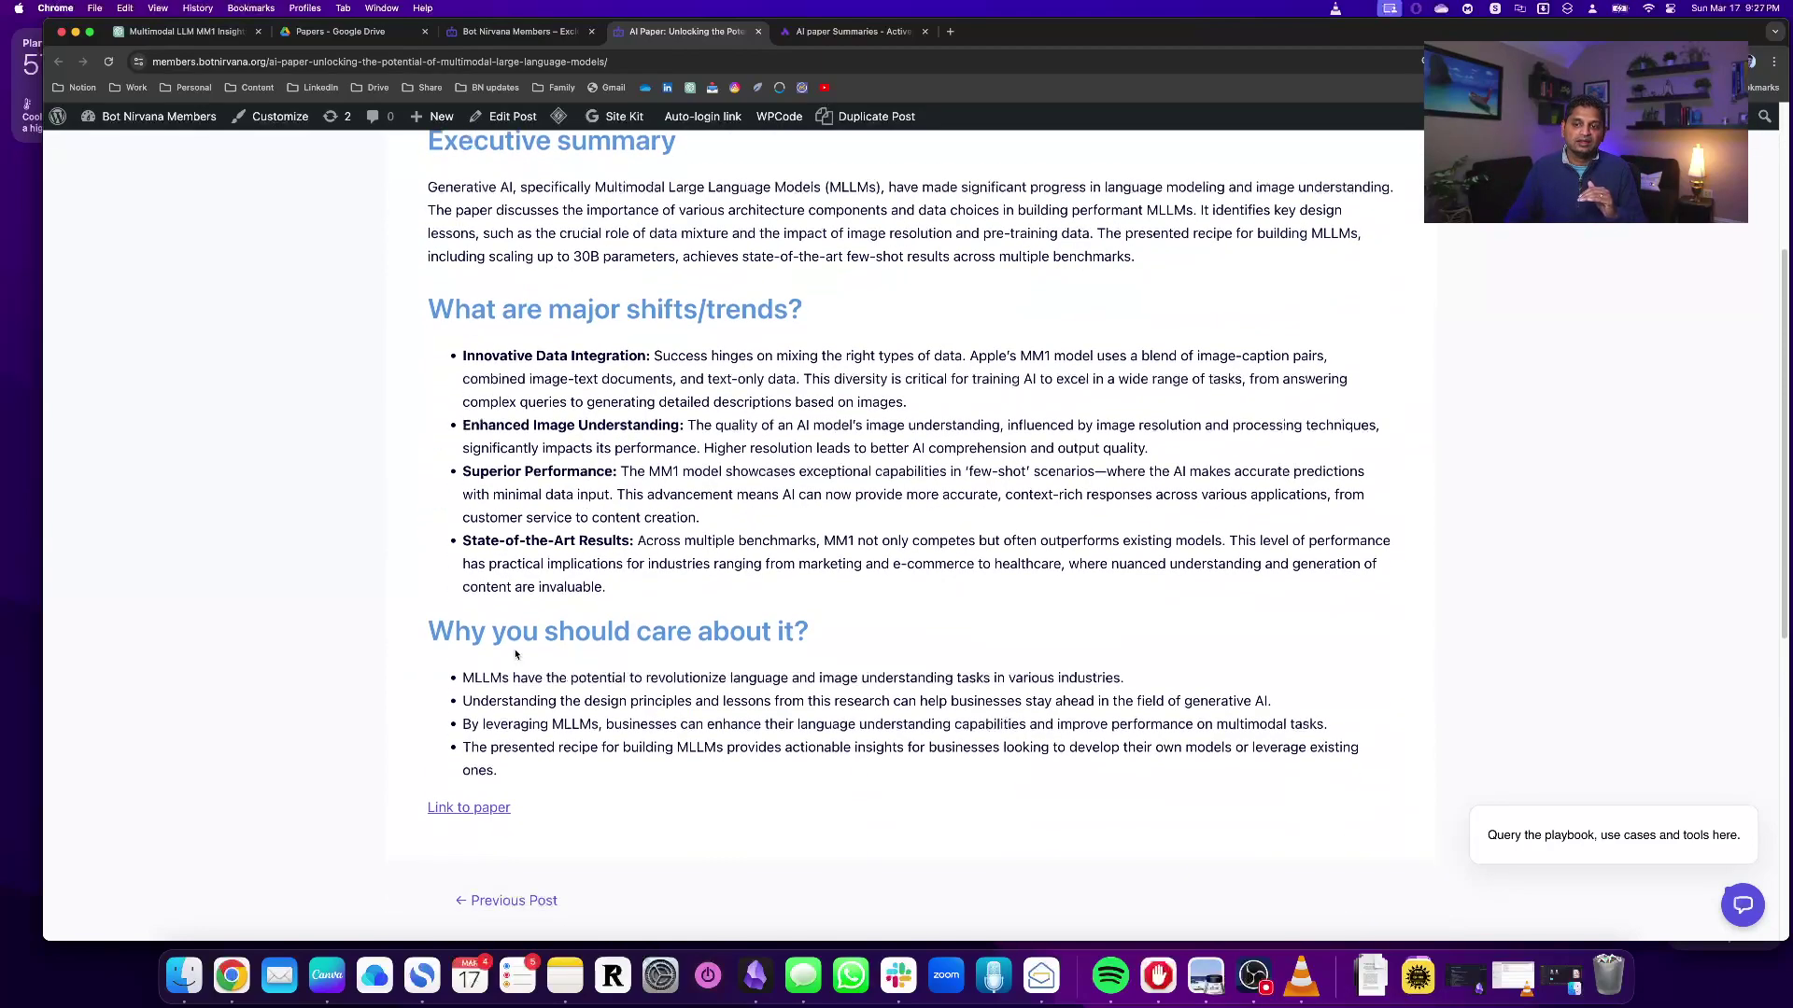
click(460, 808)
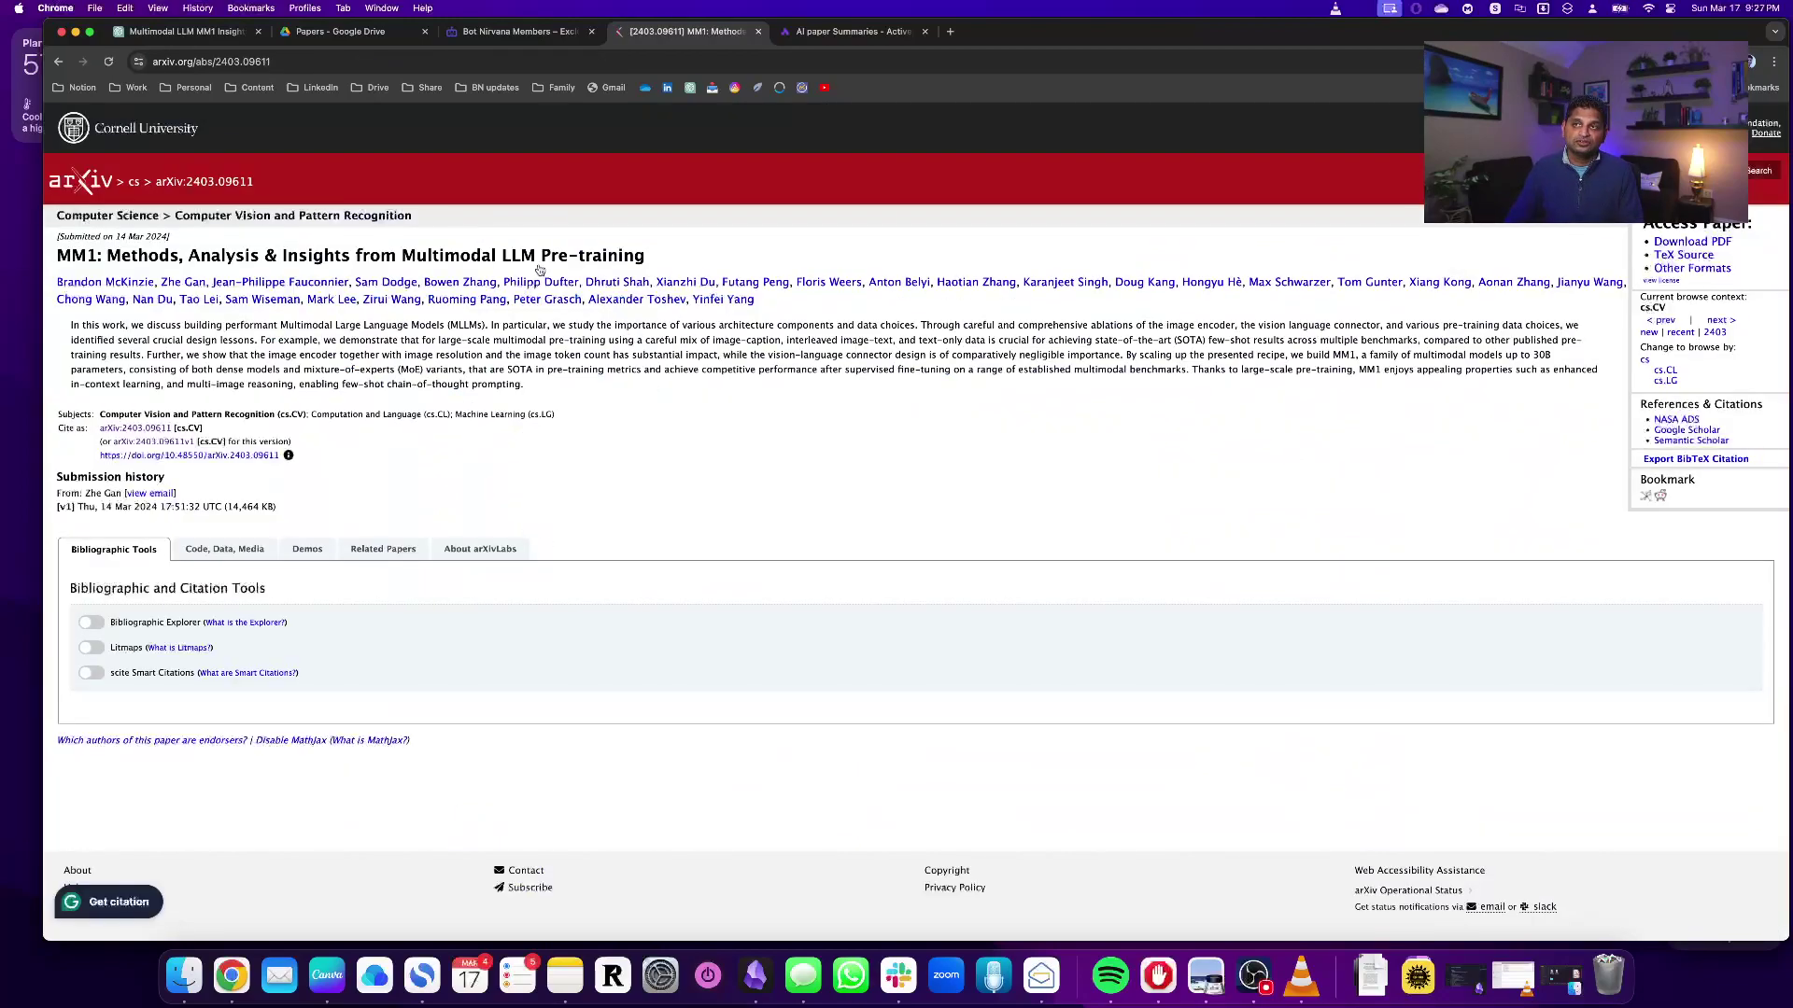
Step: Switch to the Bot Nirvana Members home page showing the new AI Paper post under Trending News
click(527, 37)
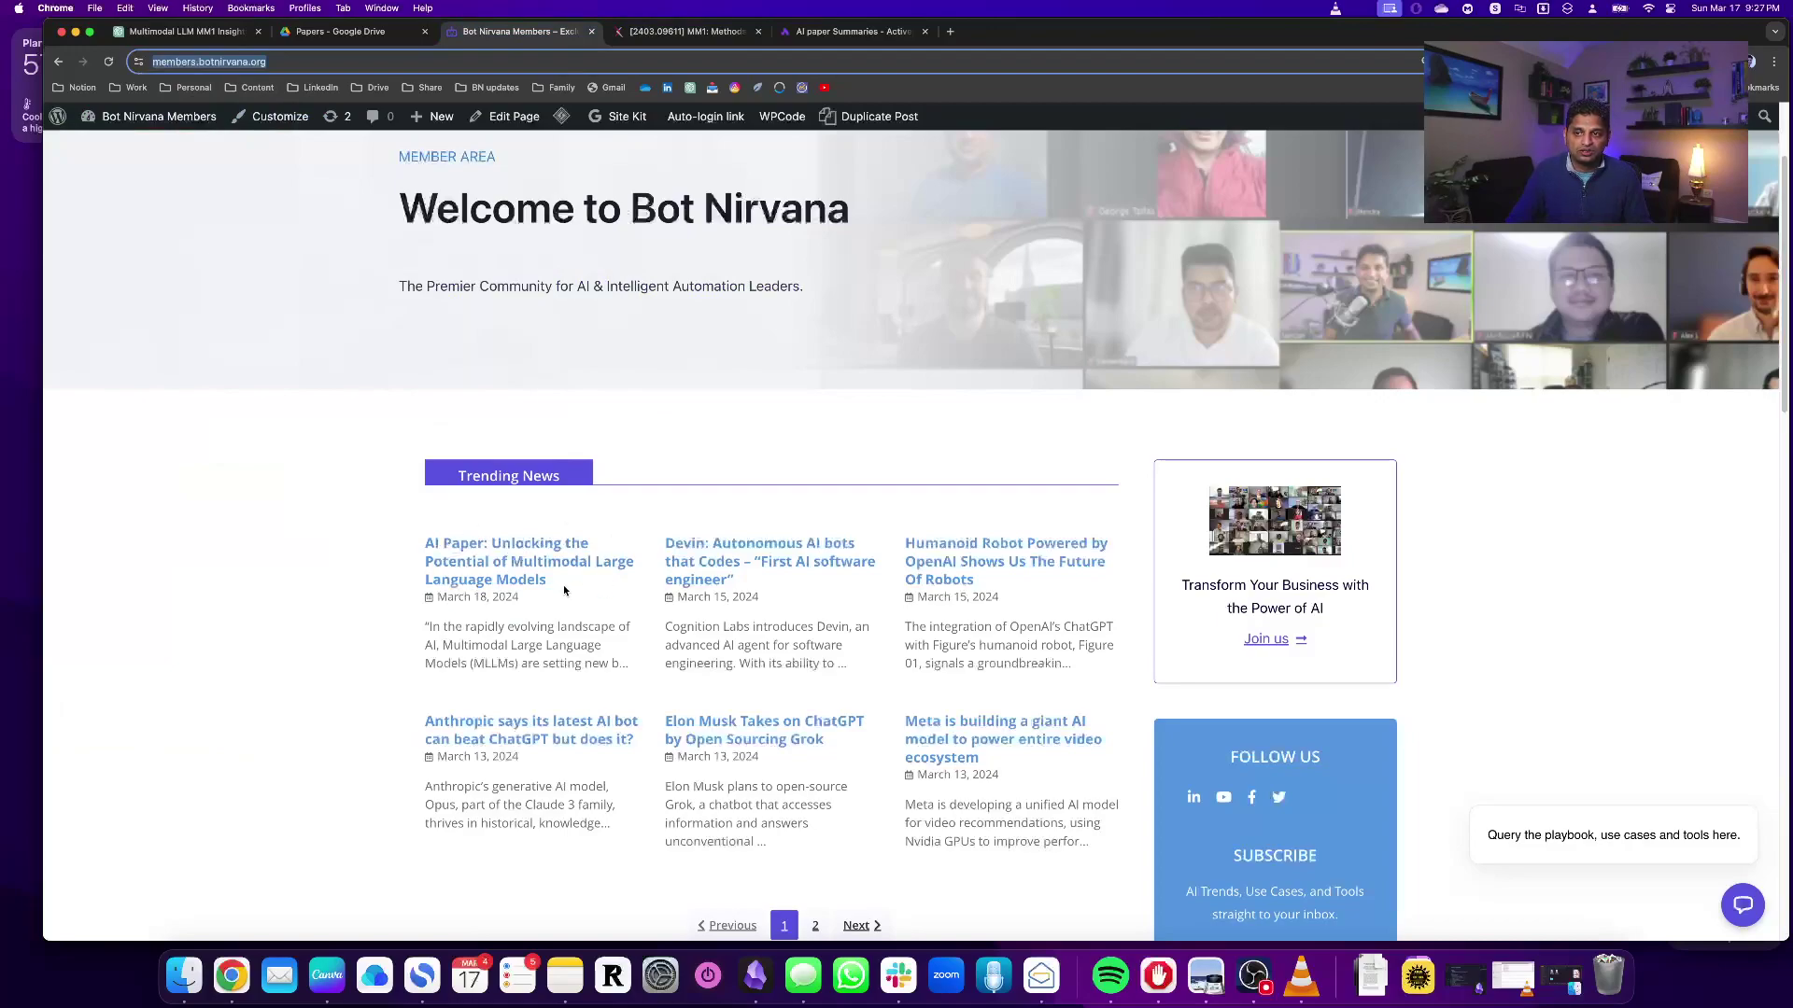
Step: Open 'AI Paper: Unlocking the Potential of Multimodal Large Language Models' from Trending News
click(525, 566)
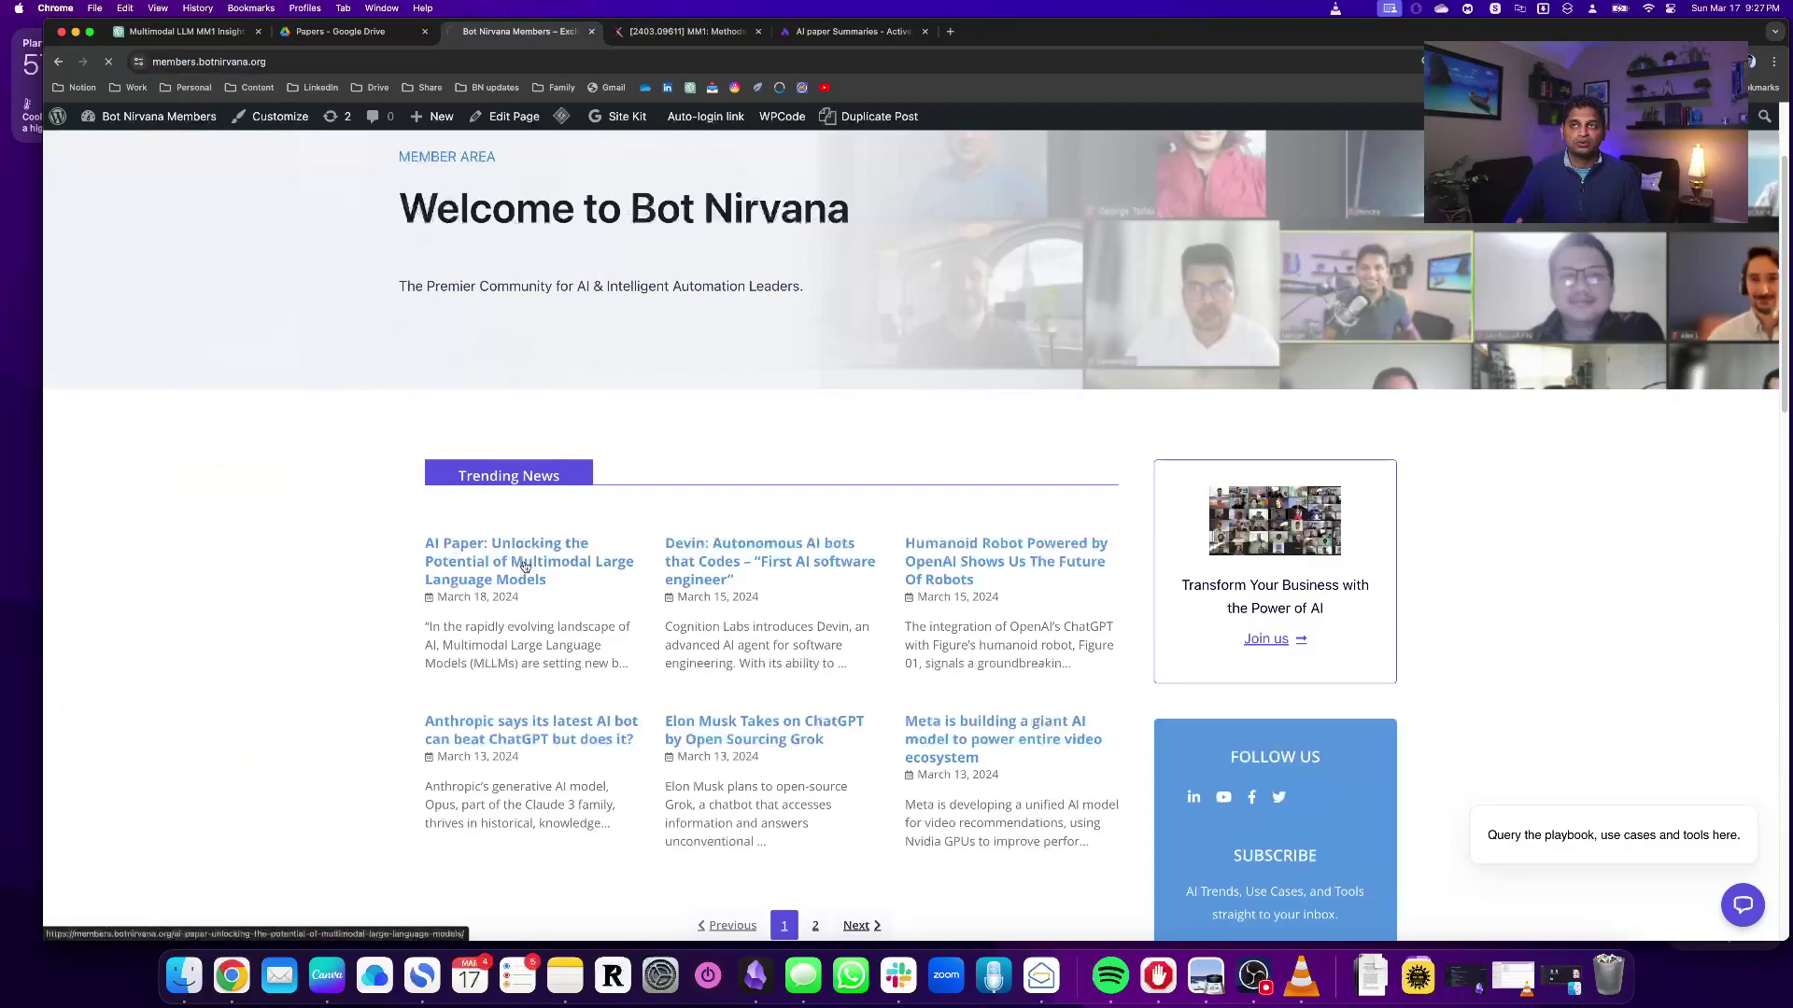